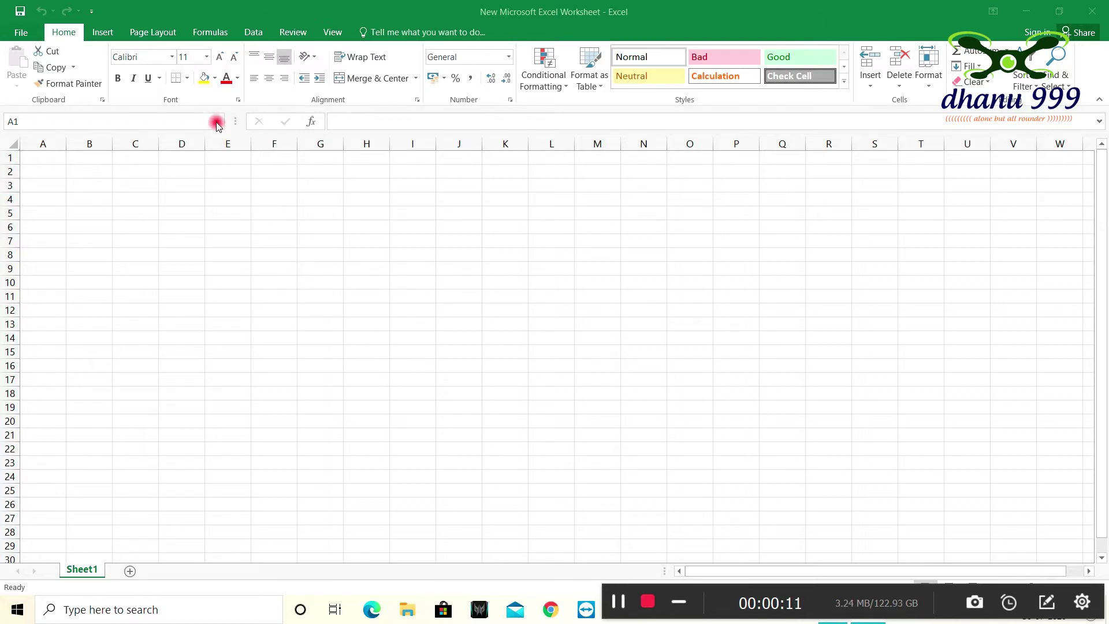
Step: Create a new blank workbook and close it
{"action": "left_click", "coordinate": [25, 34]}
{"action": "left_click", "coordinate": [26, 33]}
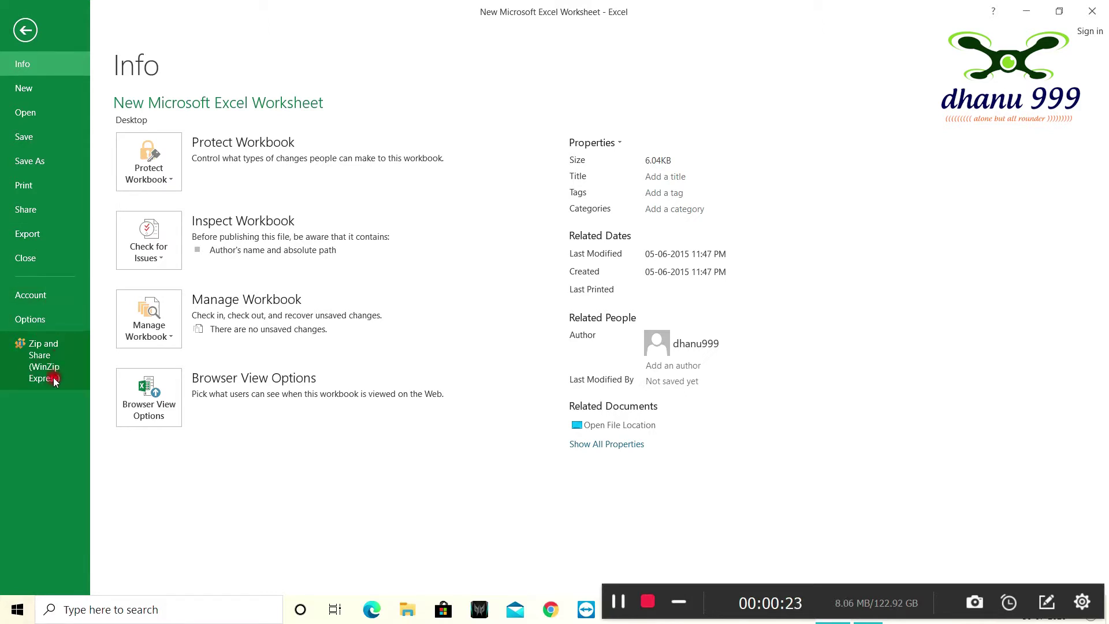
{"action": "left_click", "coordinate": [58, 86]}
{"action": "left_click", "coordinate": [52, 68]}
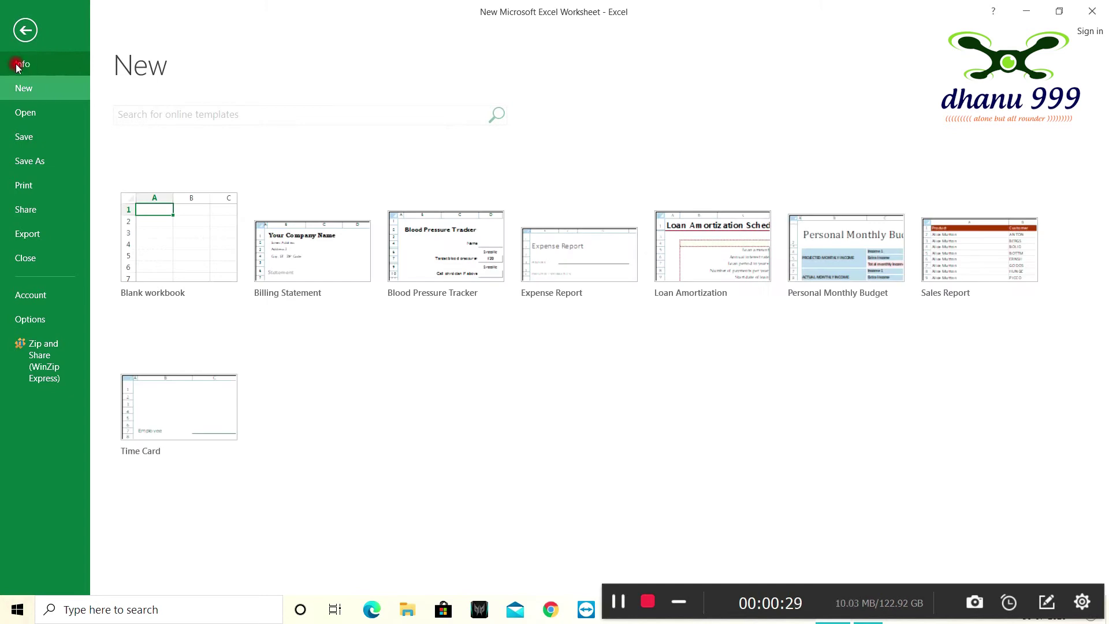
{"action": "left_click", "coordinate": [32, 90]}
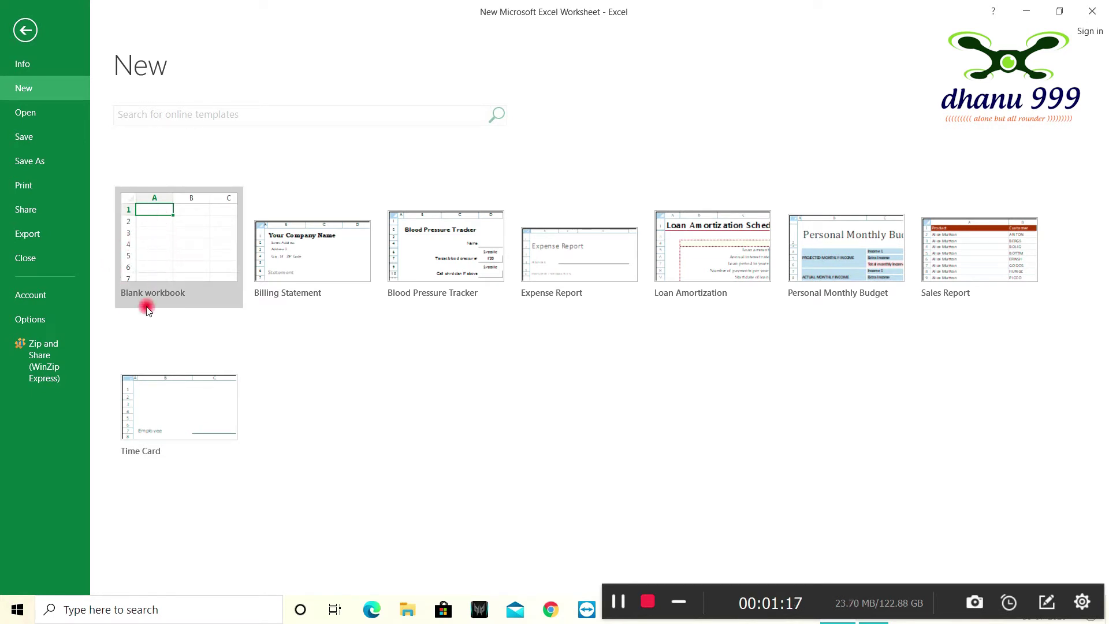
{"action": "left_click", "coordinate": [176, 252]}
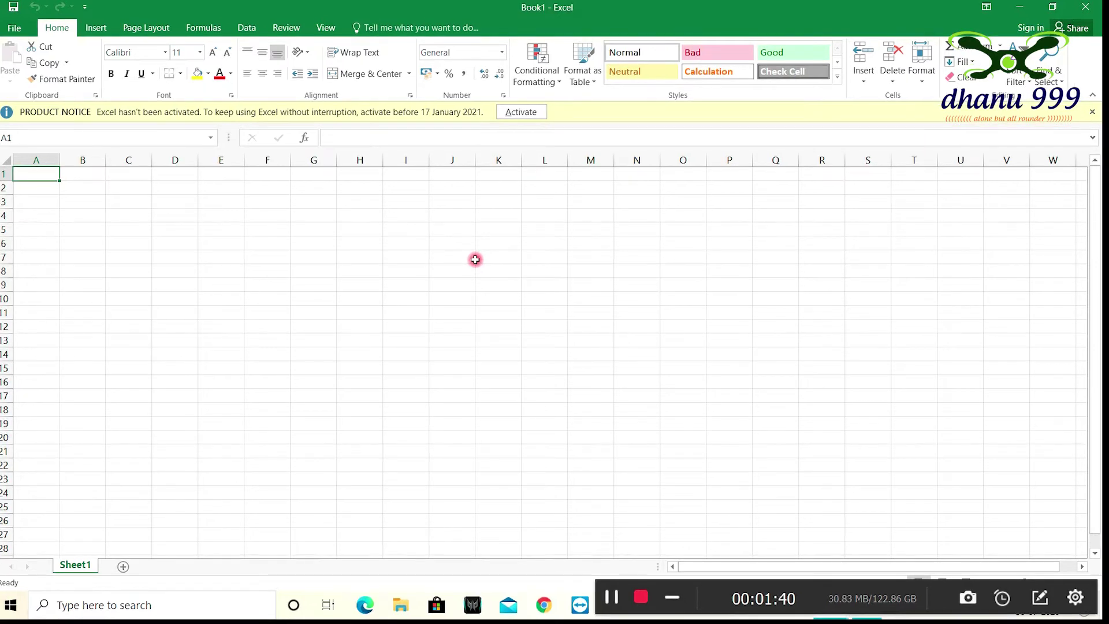
{"action": "left_click", "coordinate": [26, 34]}
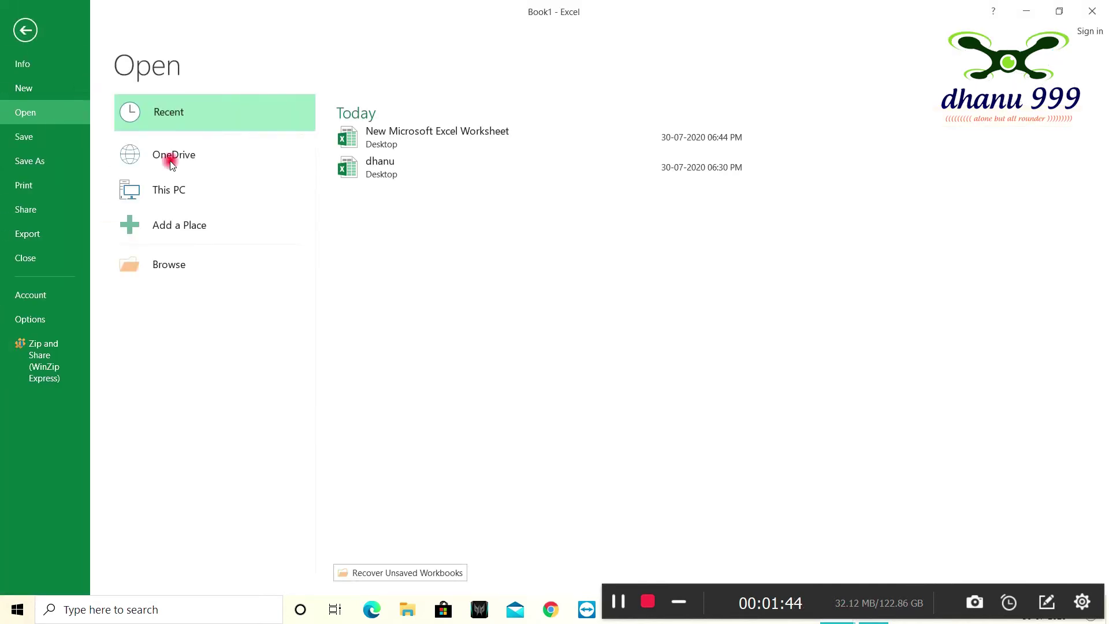
{"action": "left_click", "coordinate": [34, 256]}
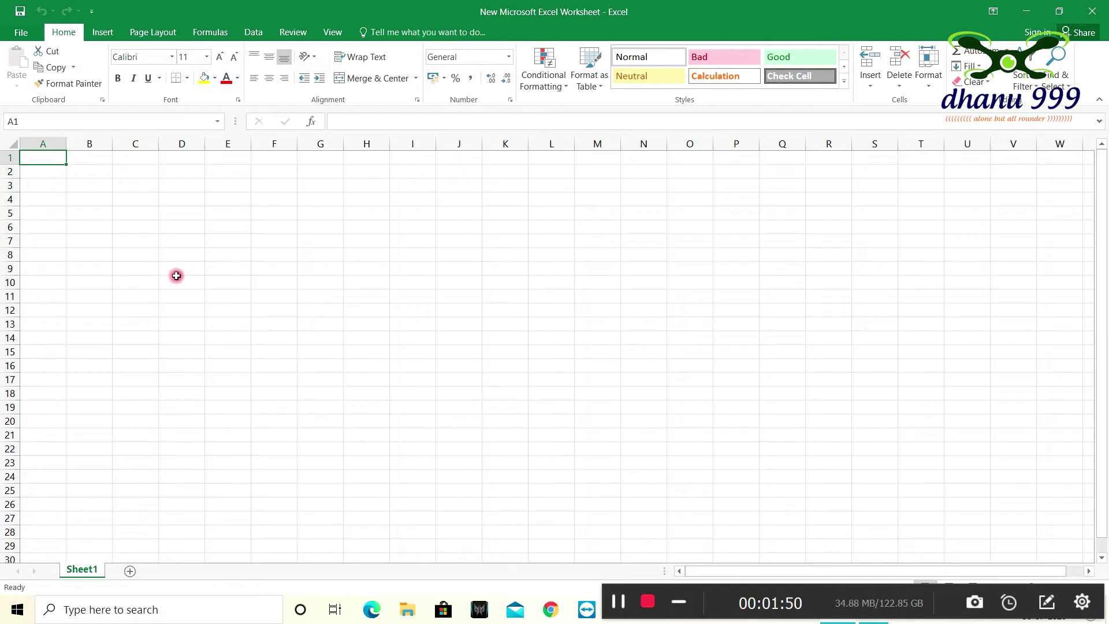
Step: Enter the sample text hfjhjhgjb in cell A1 and .kbjmv in cell D9
{"action": "type", "text": "hfjhjhgjb"}
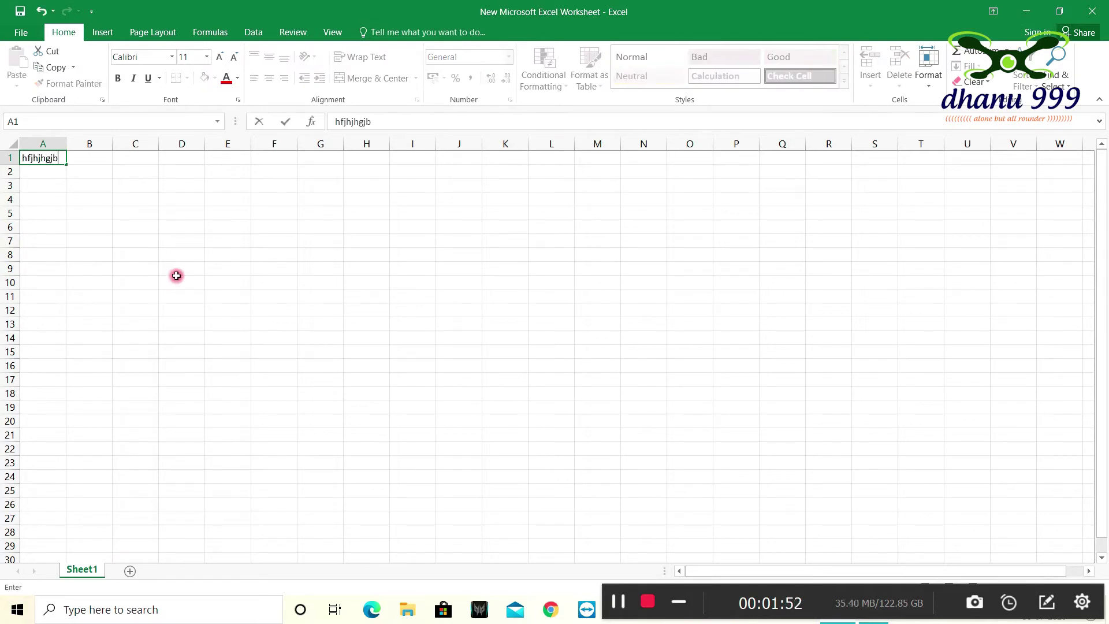
{"action": "left_click", "coordinate": [179, 273]}
{"action": "type", "text": ".kbjmv"}
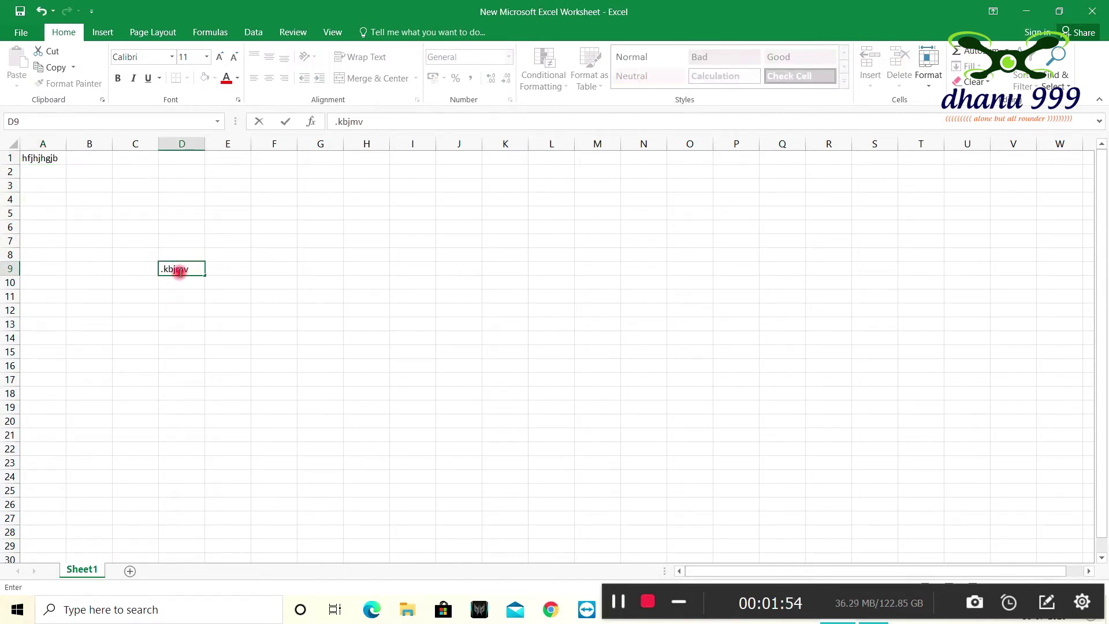
{"action": "left_click", "coordinate": [191, 334]}
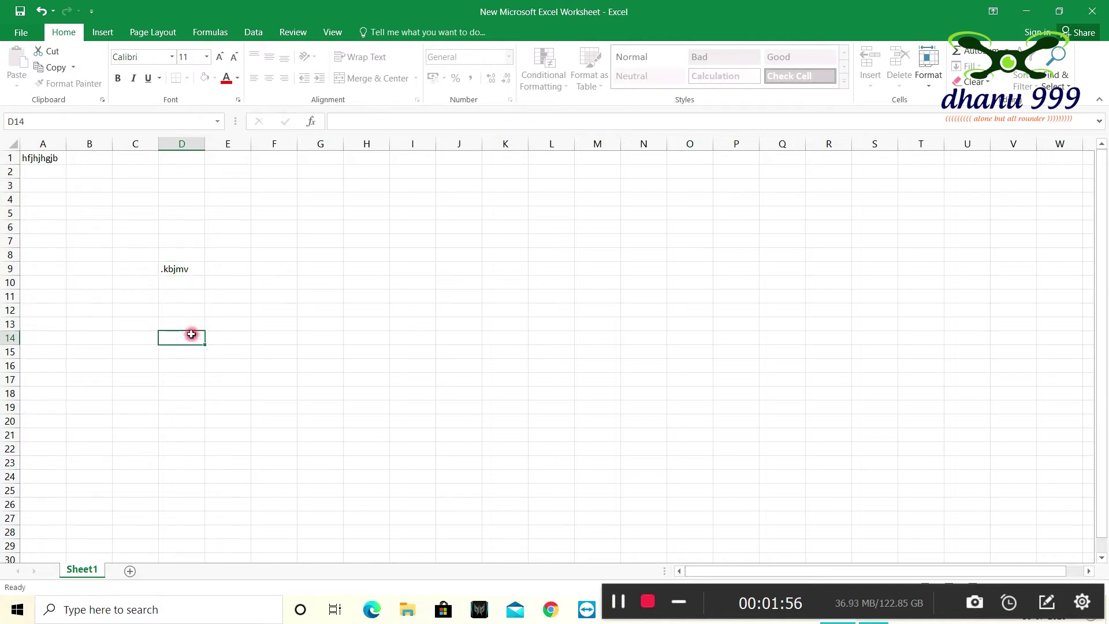
Step: Close the New Microsoft Excel Worksheet workbook without saving its changes
{"action": "left_click", "coordinate": [21, 32]}
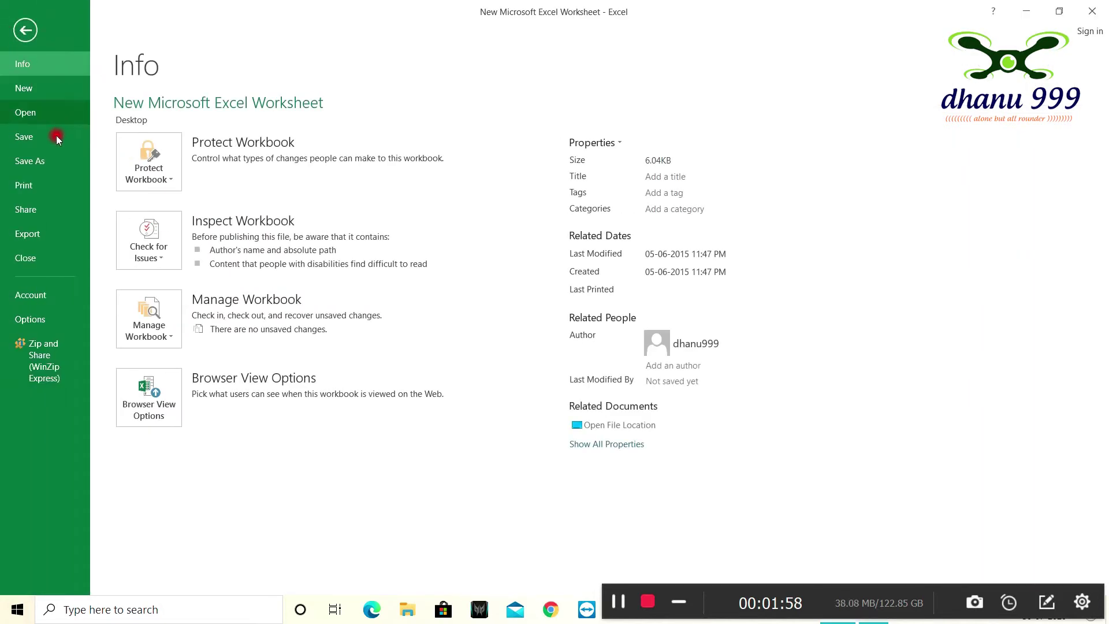
{"action": "left_click", "coordinate": [34, 259]}
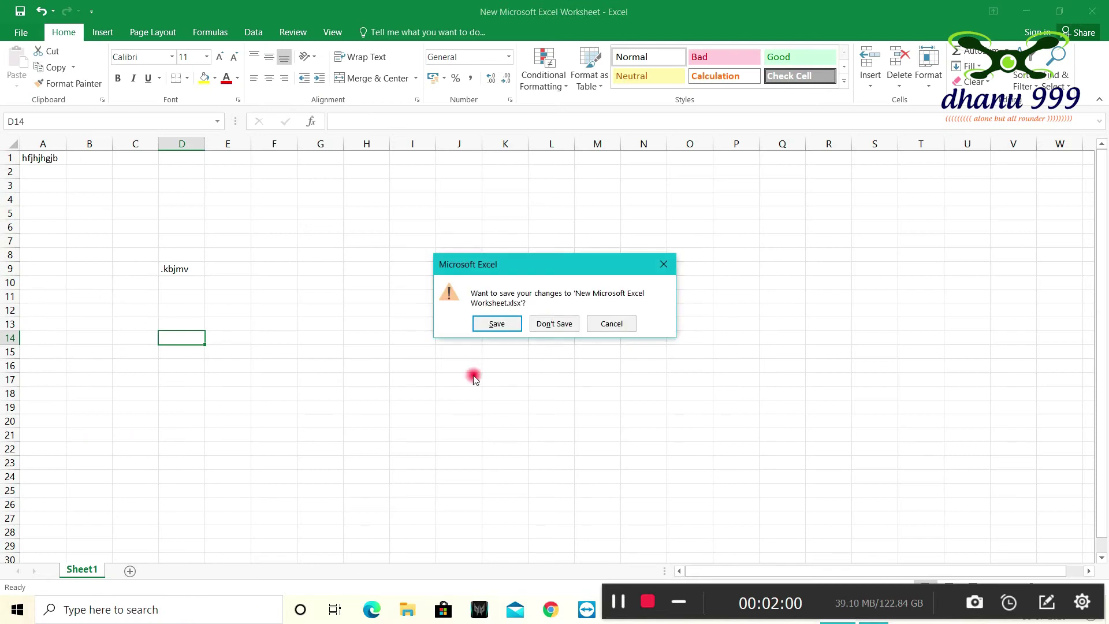
{"action": "left_click", "coordinate": [558, 325]}
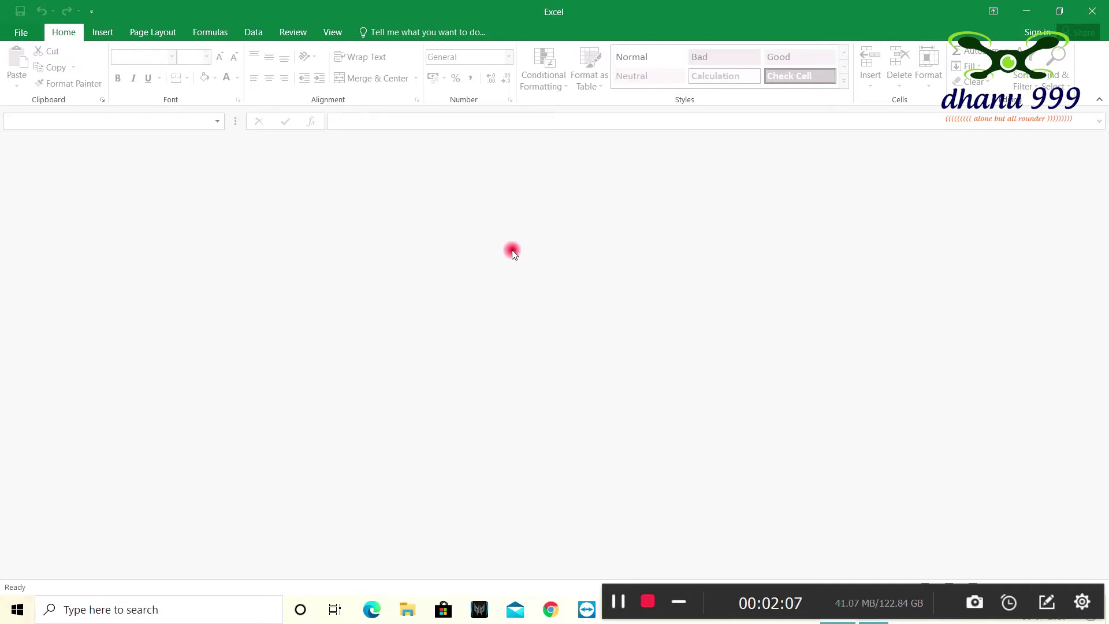
Step: Create a new blank workbook and open the existing dhanu workbook from the Desktop folder
{"action": "key", "text": "ctrl+n"}
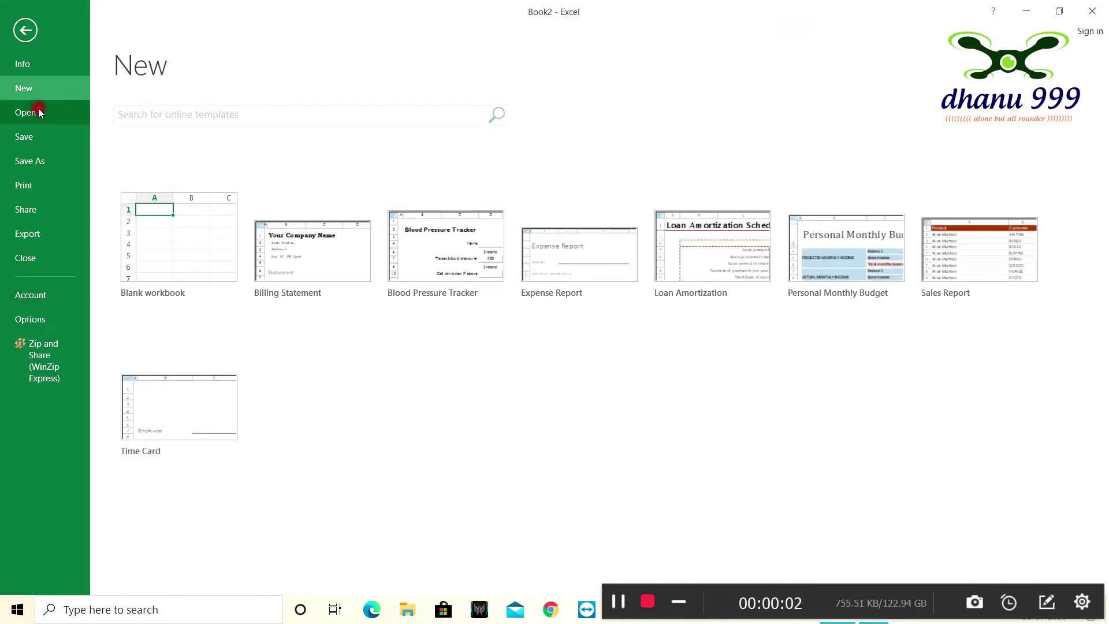
{"action": "left_click", "coordinate": [42, 112]}
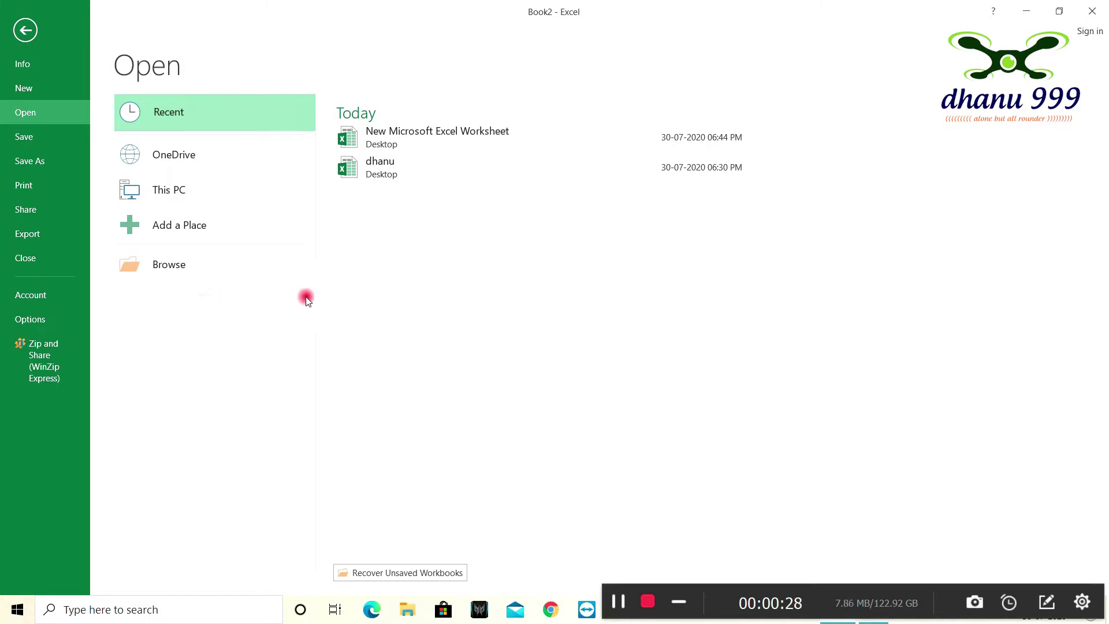
{"action": "left_click", "coordinate": [186, 264]}
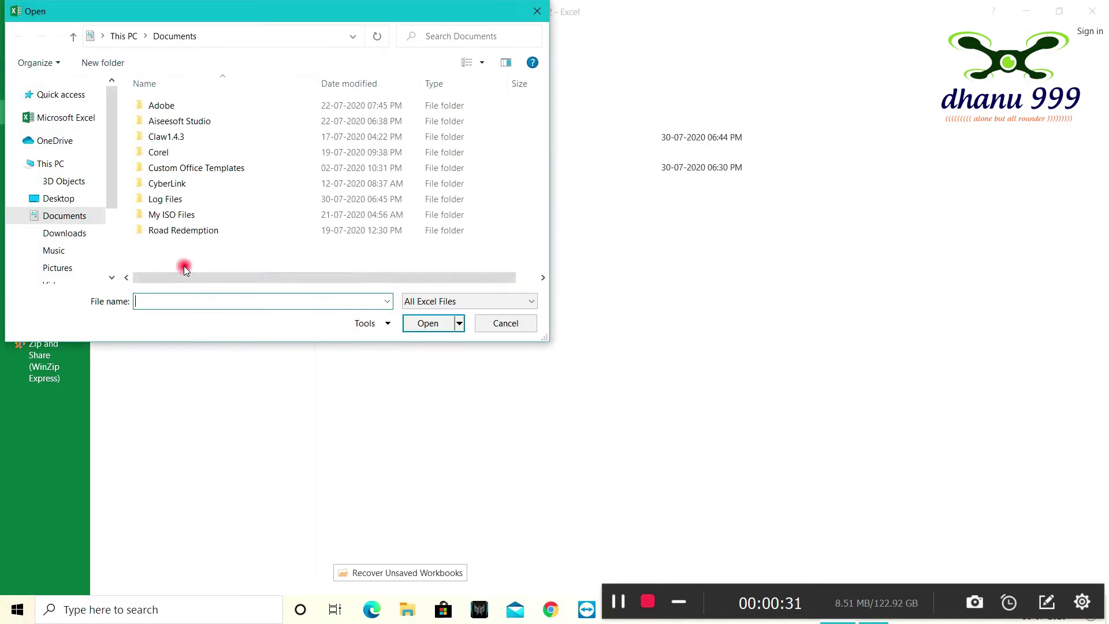
{"action": "left_click", "coordinate": [59, 199]}
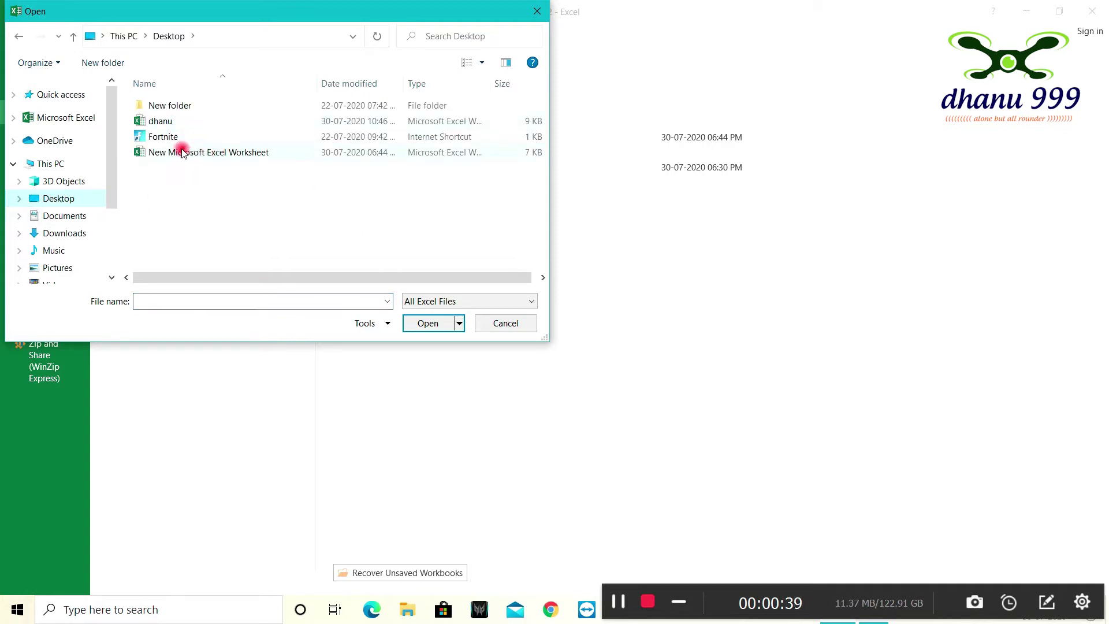
{"action": "left_click", "coordinate": [159, 122]}
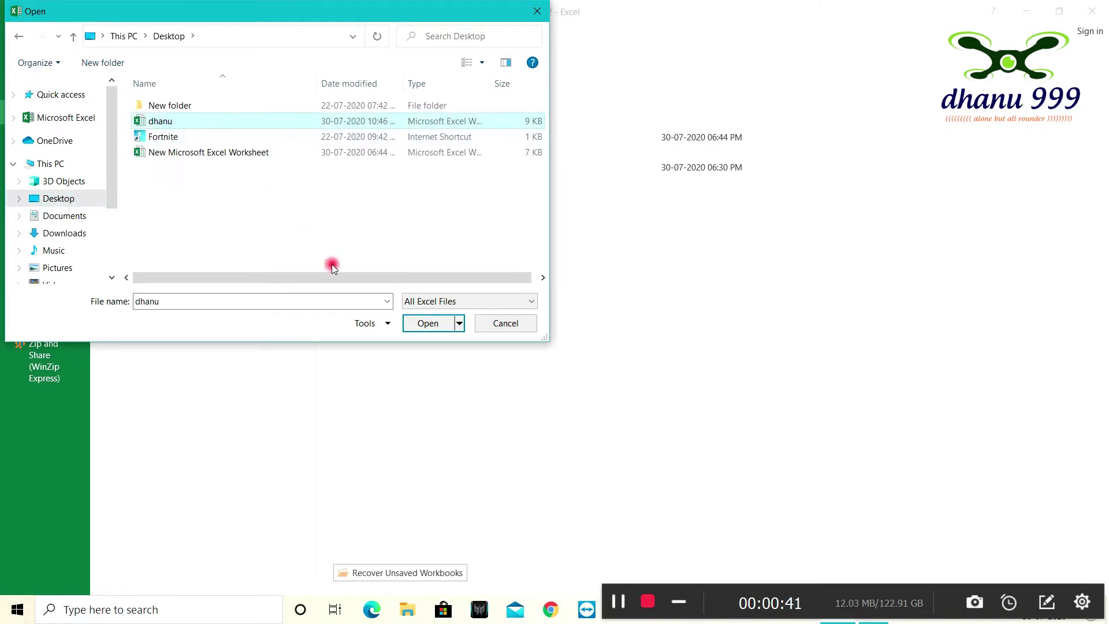
{"action": "left_click", "coordinate": [421, 325]}
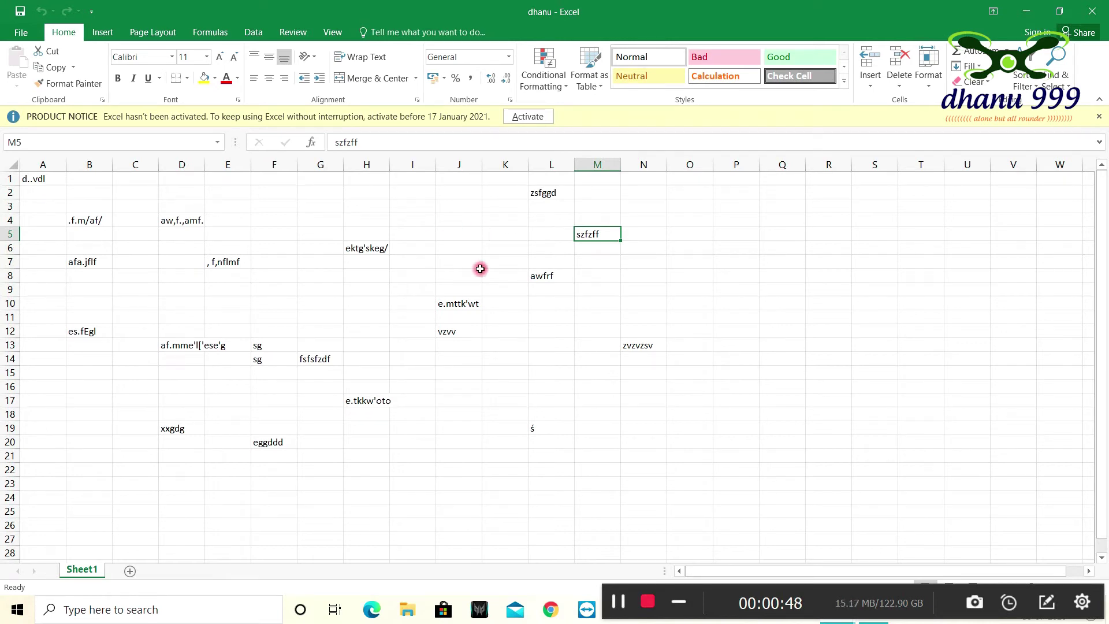
Step: Close the dhanu workbook and dismiss the product activation notice in Book2
{"action": "key", "text": "ctrl+w"}
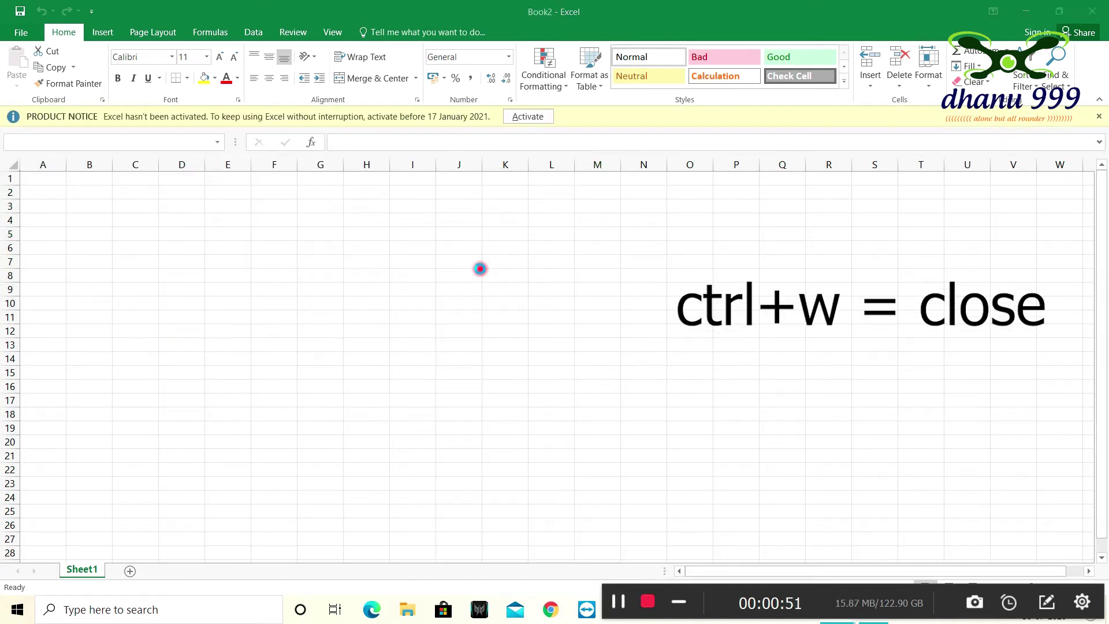
{"action": "left_click", "coordinate": [1099, 116]}
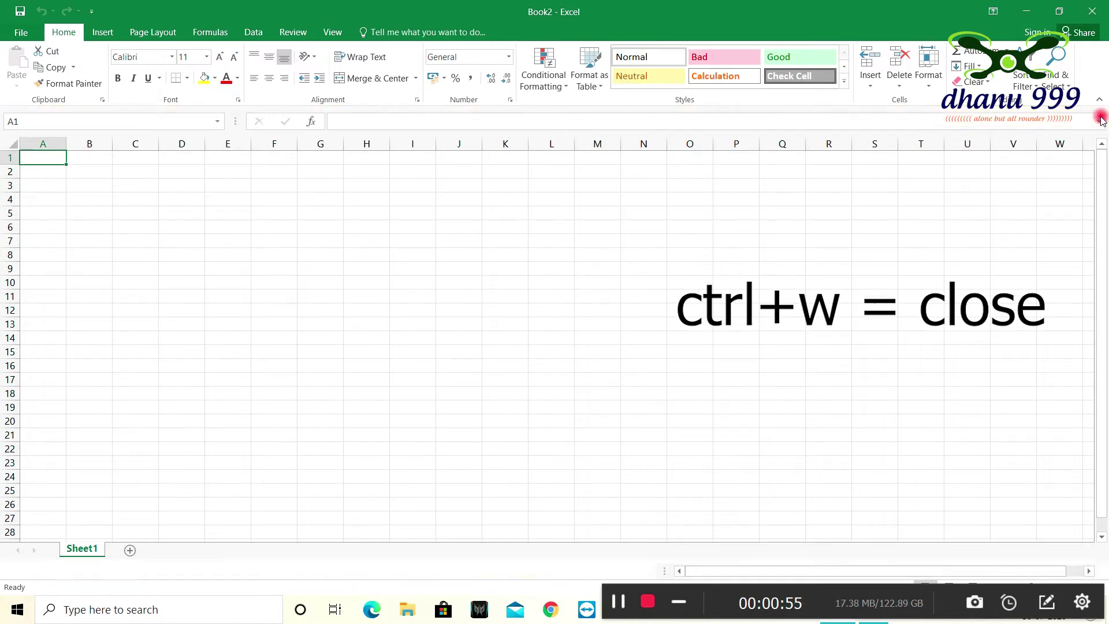
Step: Display the recent workbooks and locations from which a file can be opened
{"action": "left_click", "coordinate": [24, 31]}
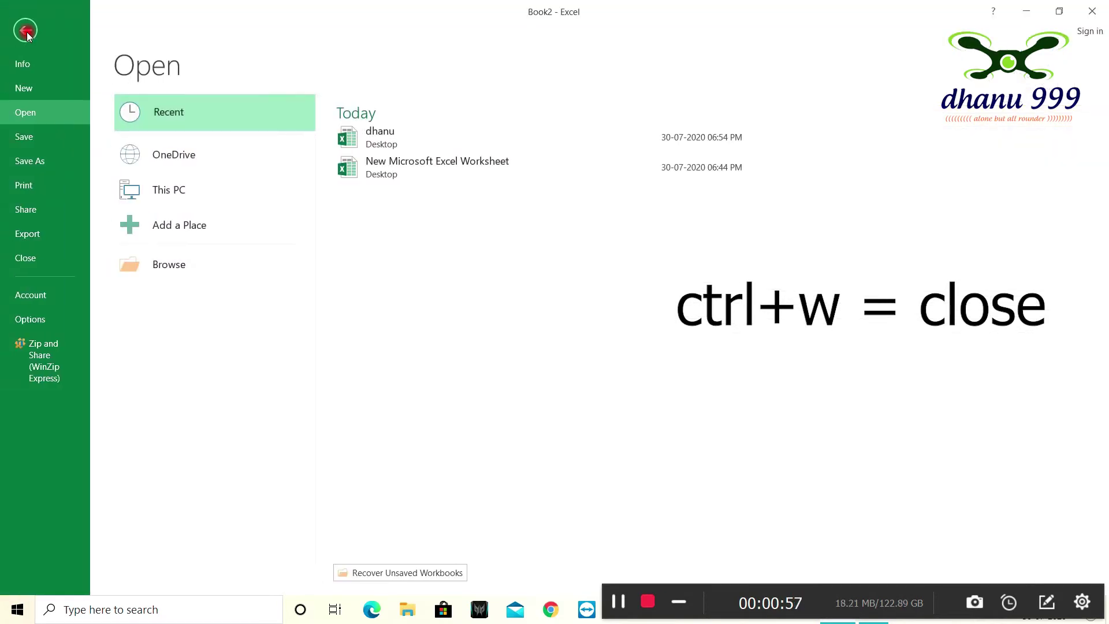
{"action": "left_click", "coordinate": [26, 32]}
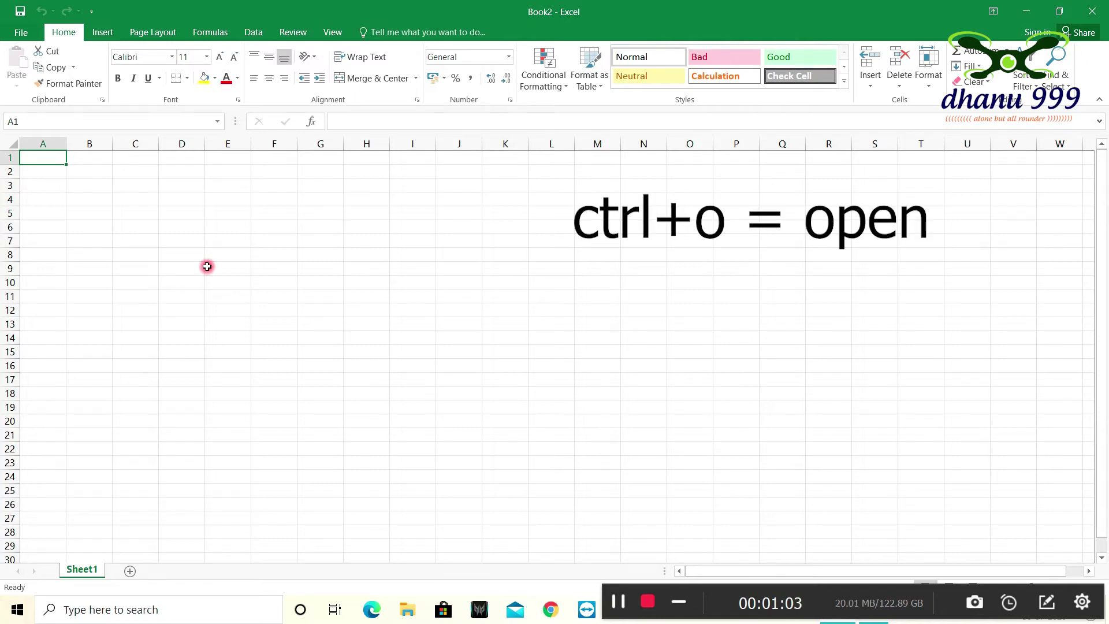
{"action": "key", "text": "ctrl+o"}
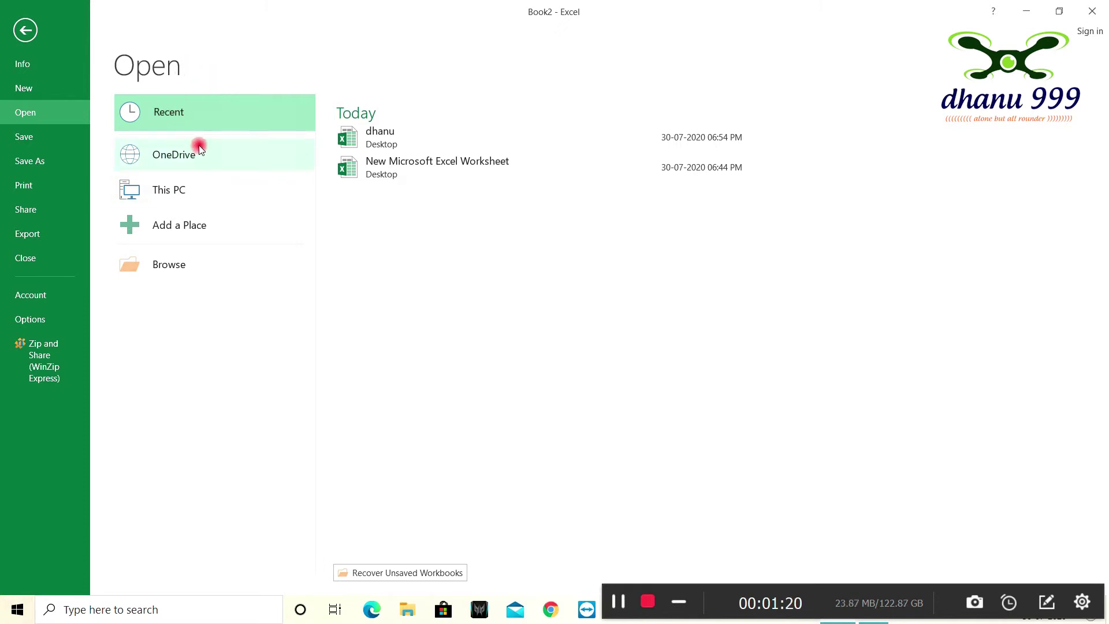
Step: Start saving Book2 under Save As and browse for a storage location
{"action": "left_click", "coordinate": [37, 130]}
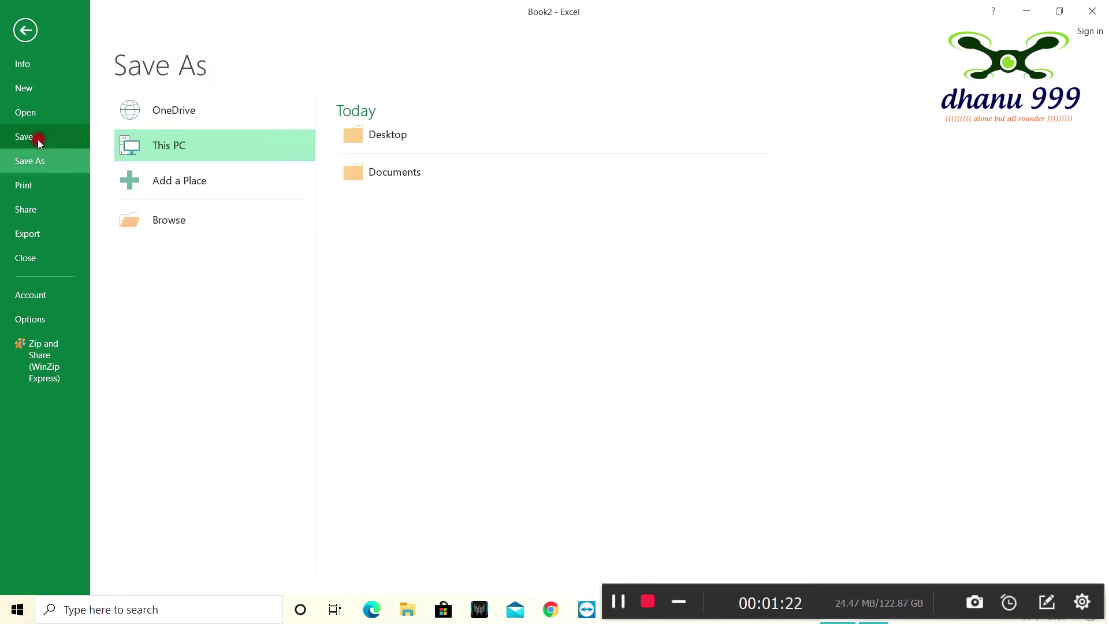
{"action": "left_click", "coordinate": [48, 136]}
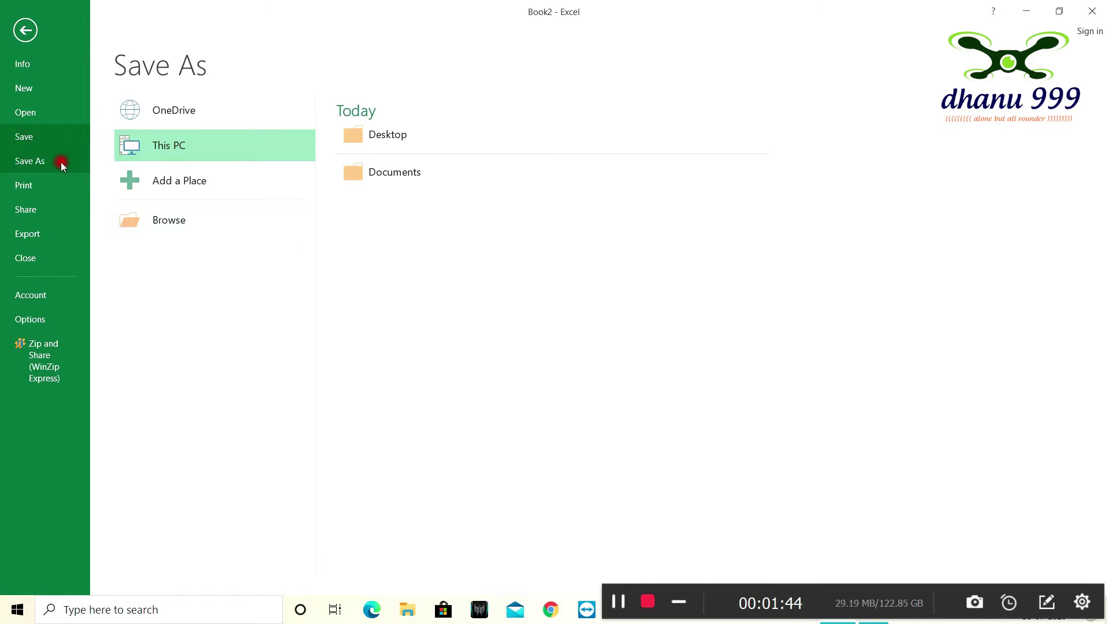
{"action": "left_click", "coordinate": [41, 162]}
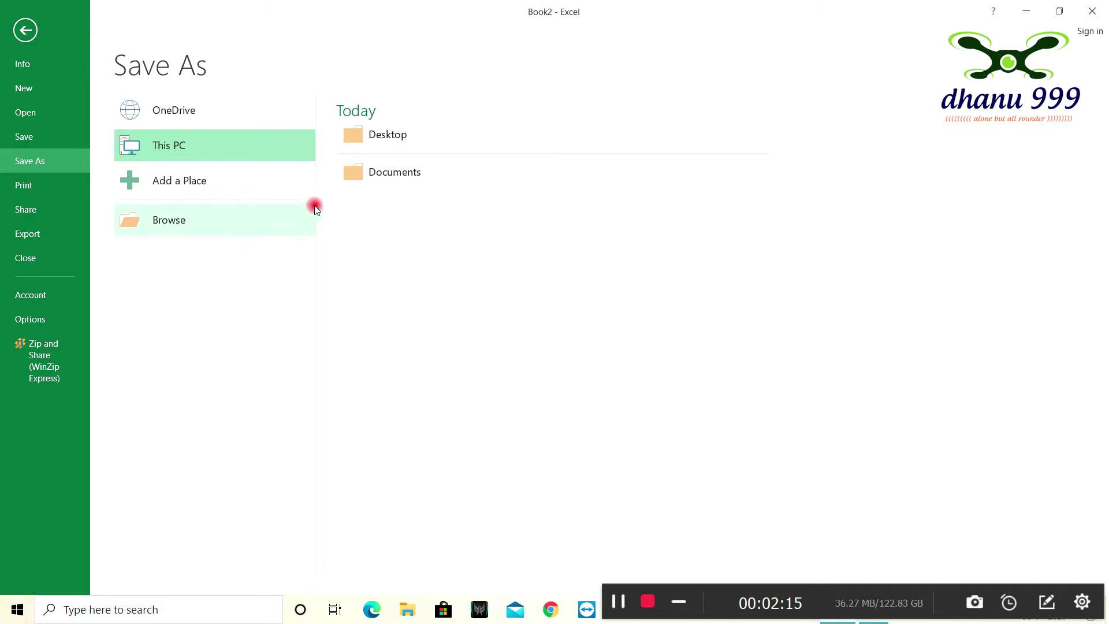
{"action": "left_click", "coordinate": [272, 220]}
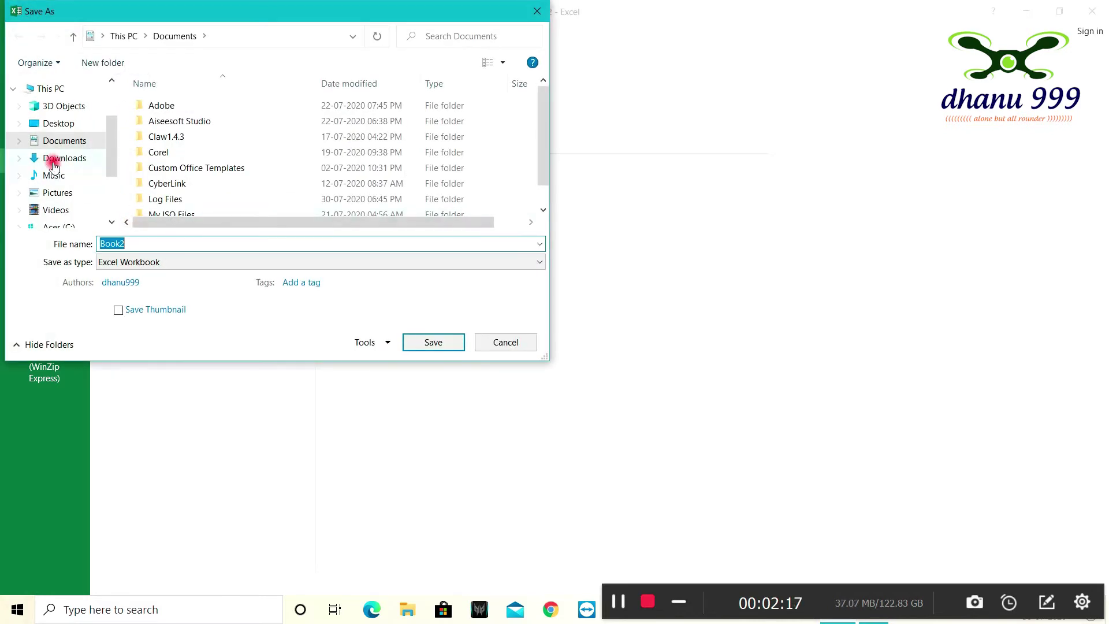
Step: Try New Volume (F:) and CD Drive (G:) as the save location for Book2
{"action": "scroll", "coordinate": [117, 166], "scroll_direction": "down", "scroll_amount": 2}
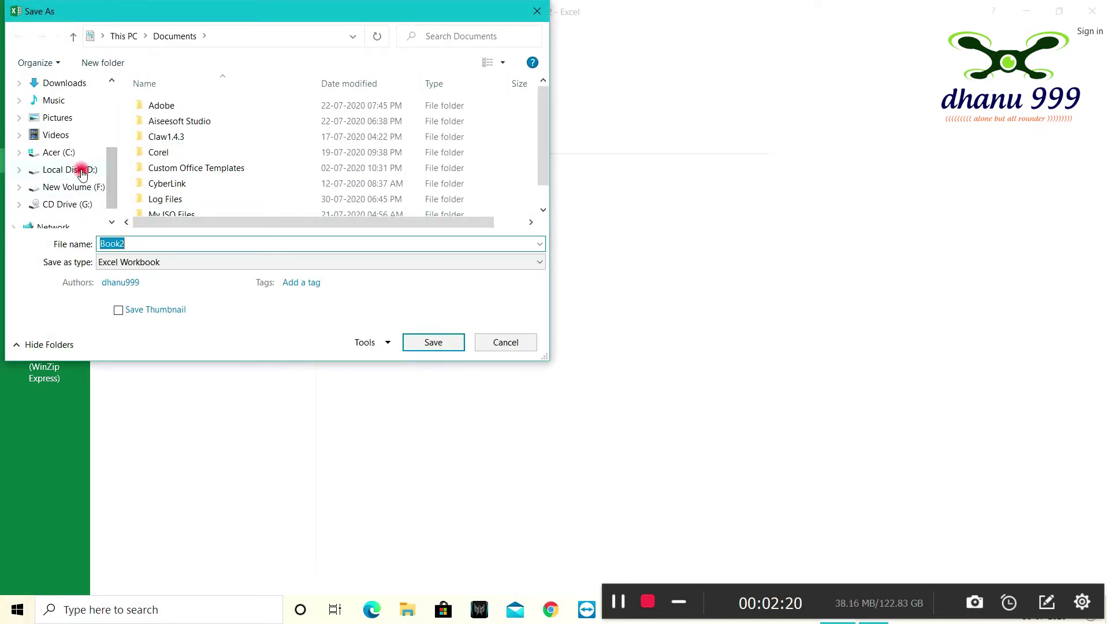
{"action": "left_click", "coordinate": [81, 169]}
{"action": "left_click", "coordinate": [83, 188]}
{"action": "left_click", "coordinate": [84, 205]}
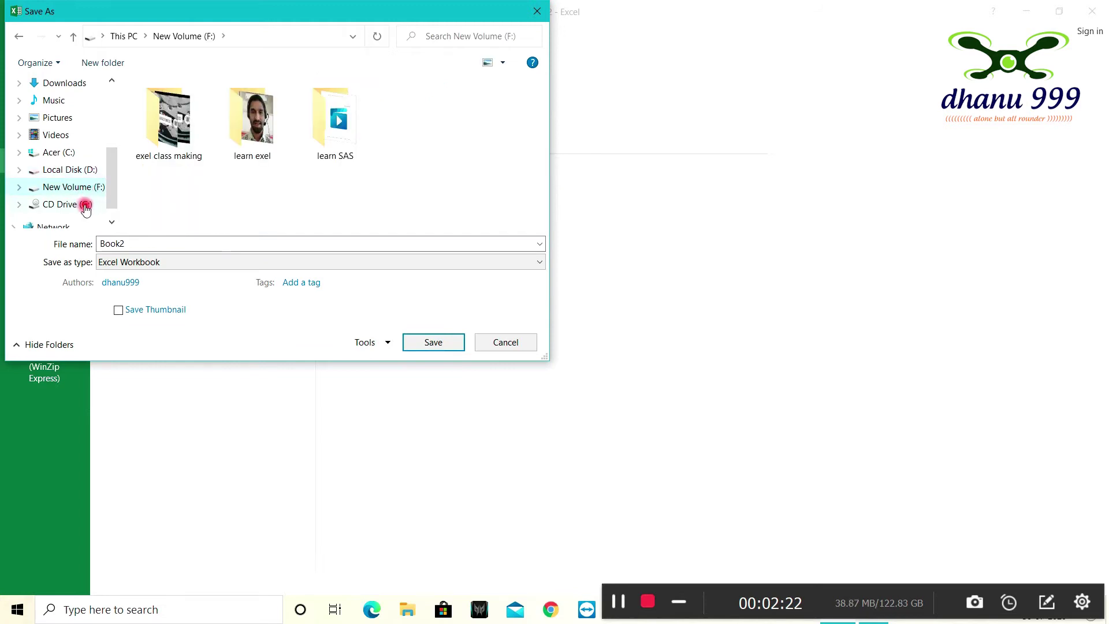
{"action": "left_click", "coordinate": [625, 329]}
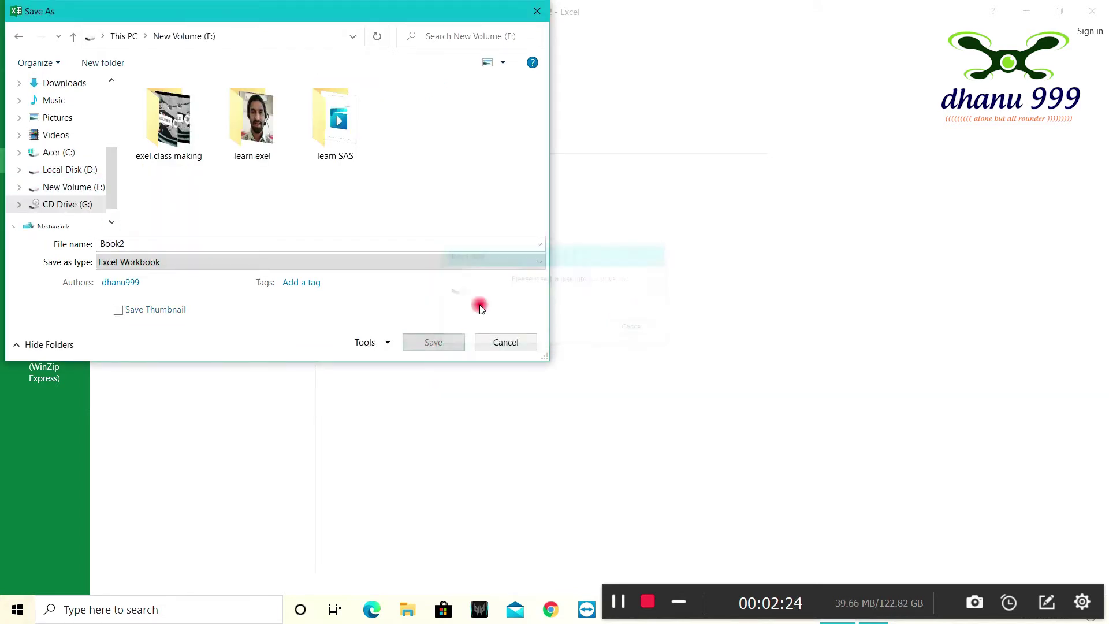
Step: Save Book2 in PDF format on Local Disk (D:)
{"action": "left_click", "coordinate": [384, 265]}
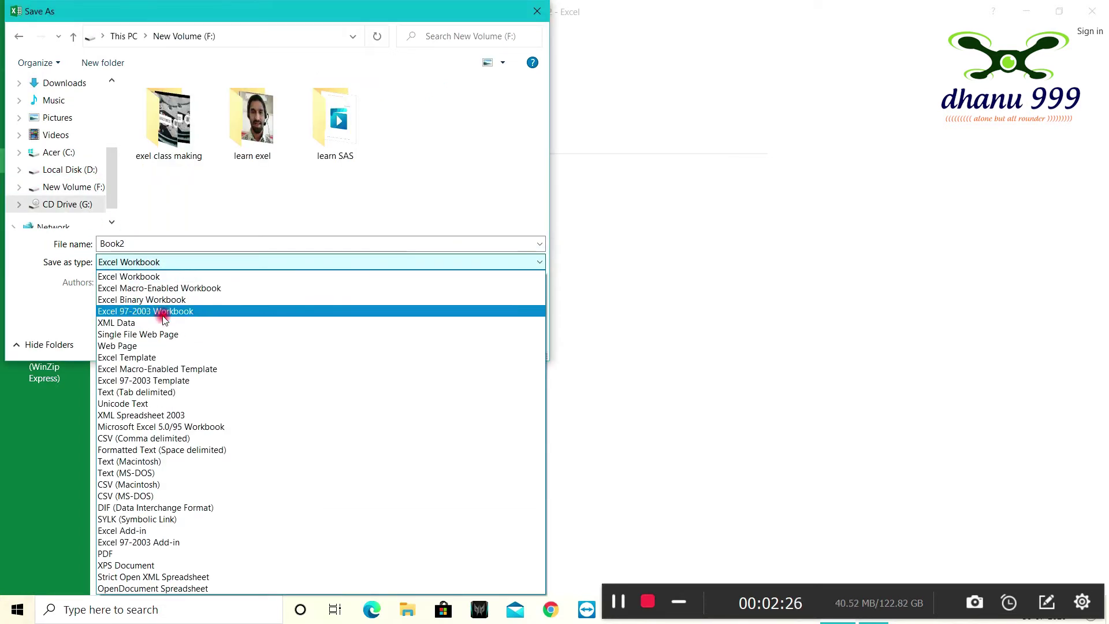
{"action": "left_click", "coordinate": [129, 556]}
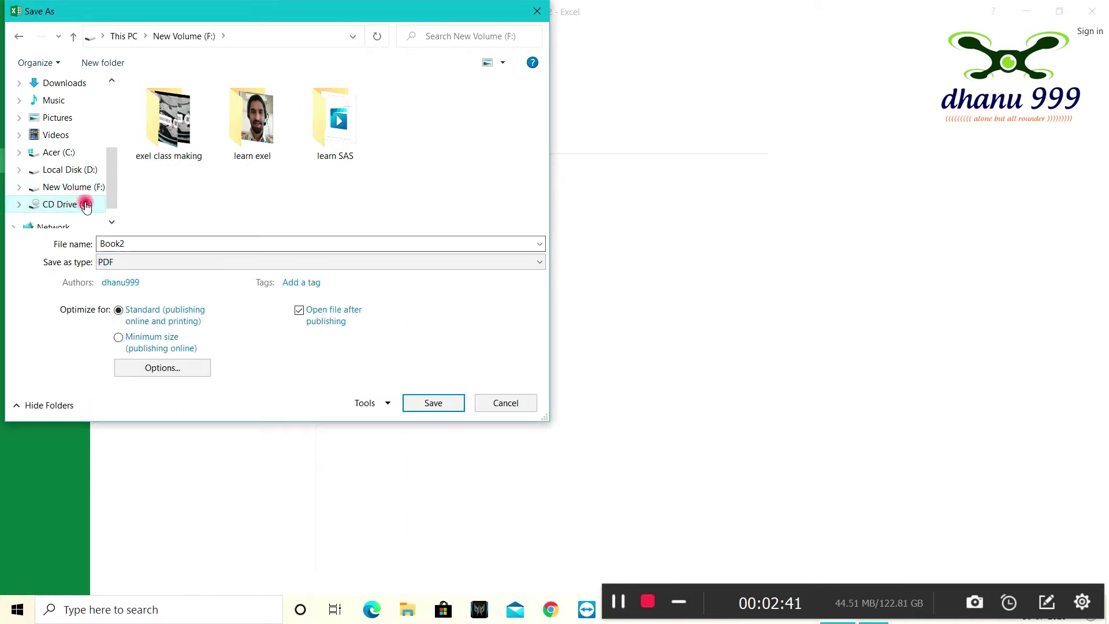
{"action": "left_click", "coordinate": [75, 171]}
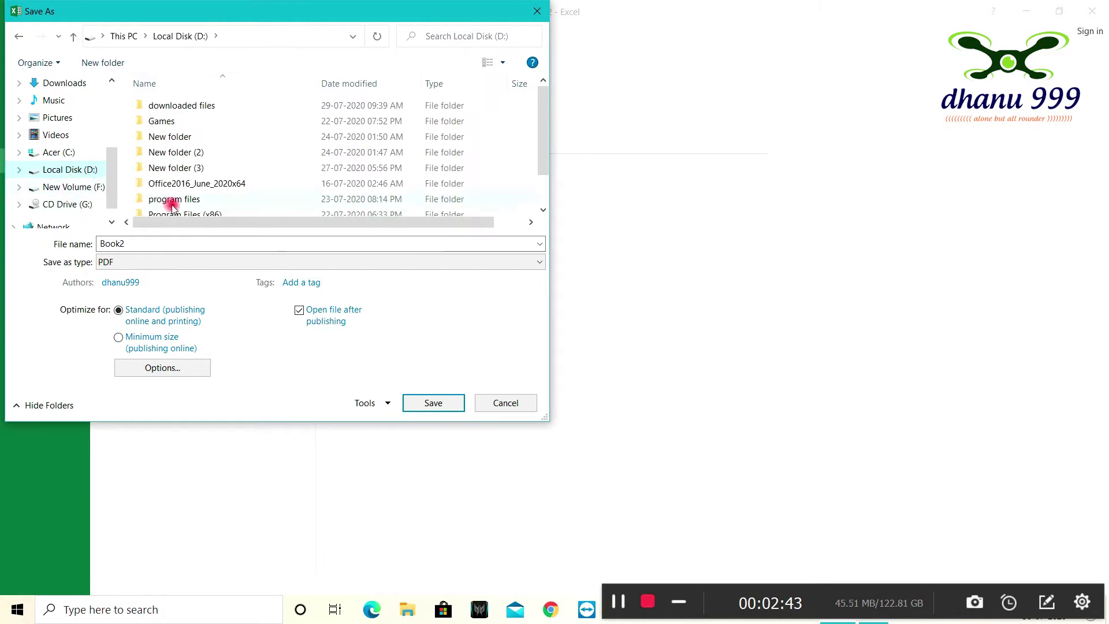
{"action": "left_click", "coordinate": [454, 404]}
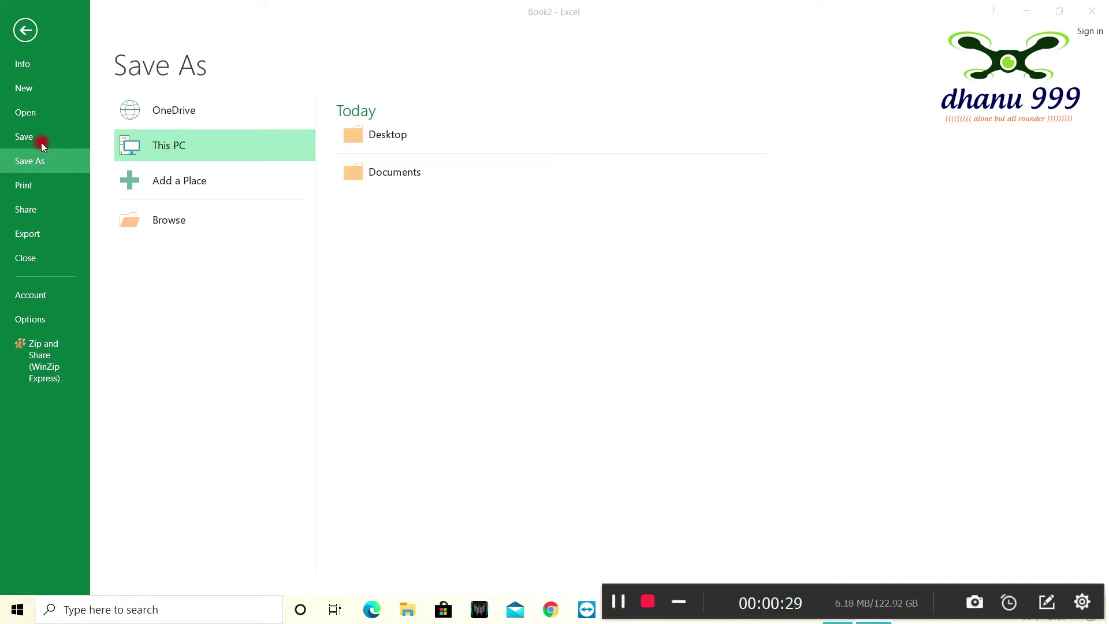
{"action": "left_click", "coordinate": [36, 159]}
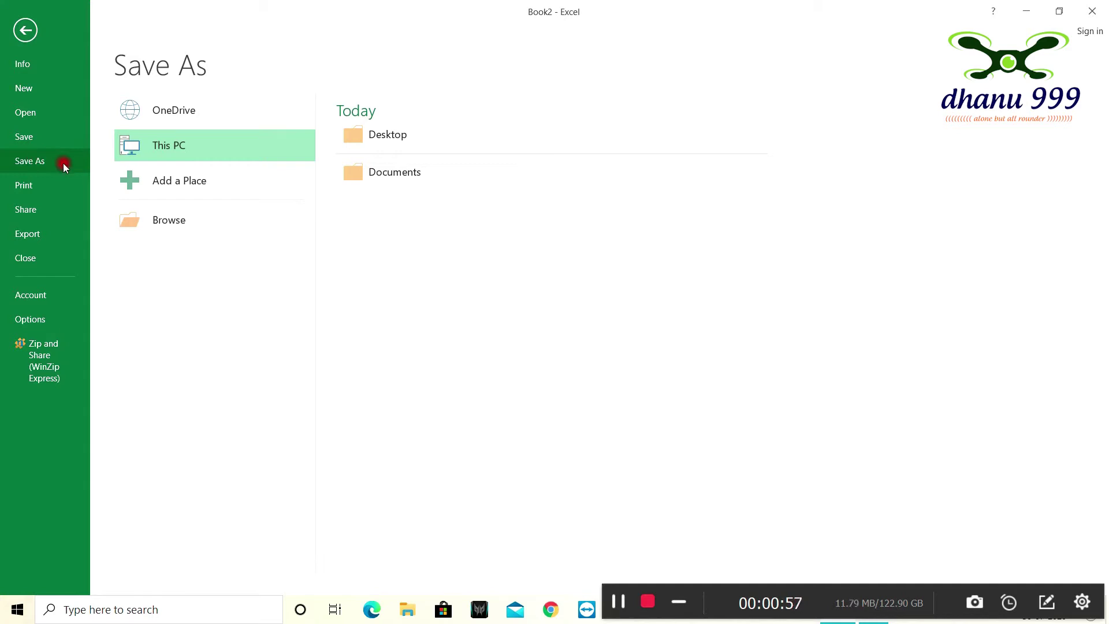
Step: Leave the print preview of Book2, open the dhanu workbook and dismiss its product notice
{"action": "left_click", "coordinate": [59, 179]}
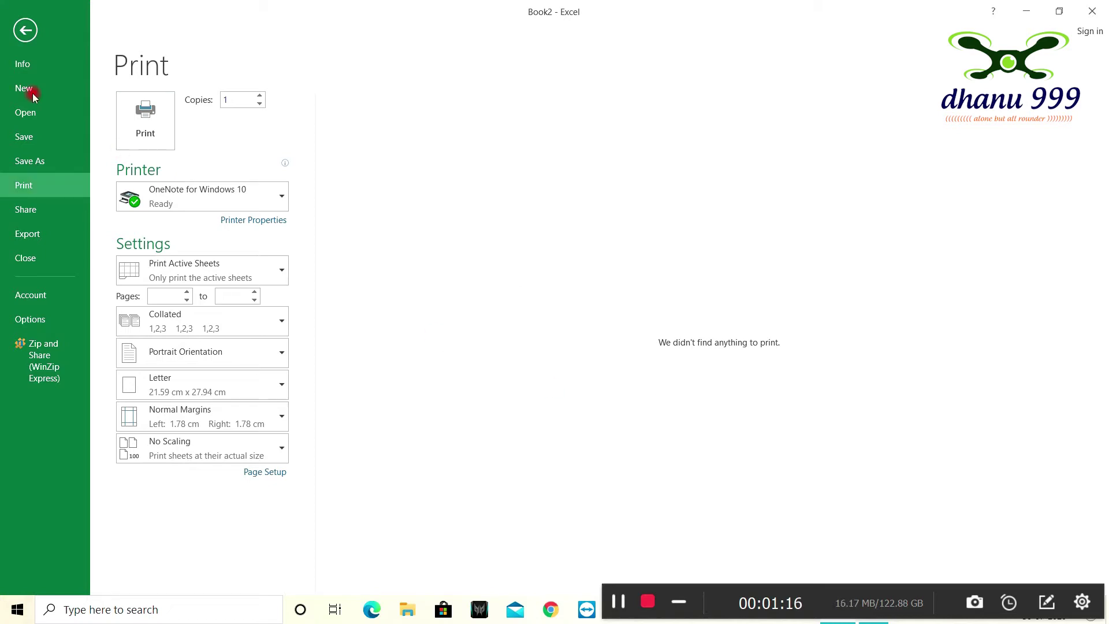
{"action": "left_click", "coordinate": [26, 30]}
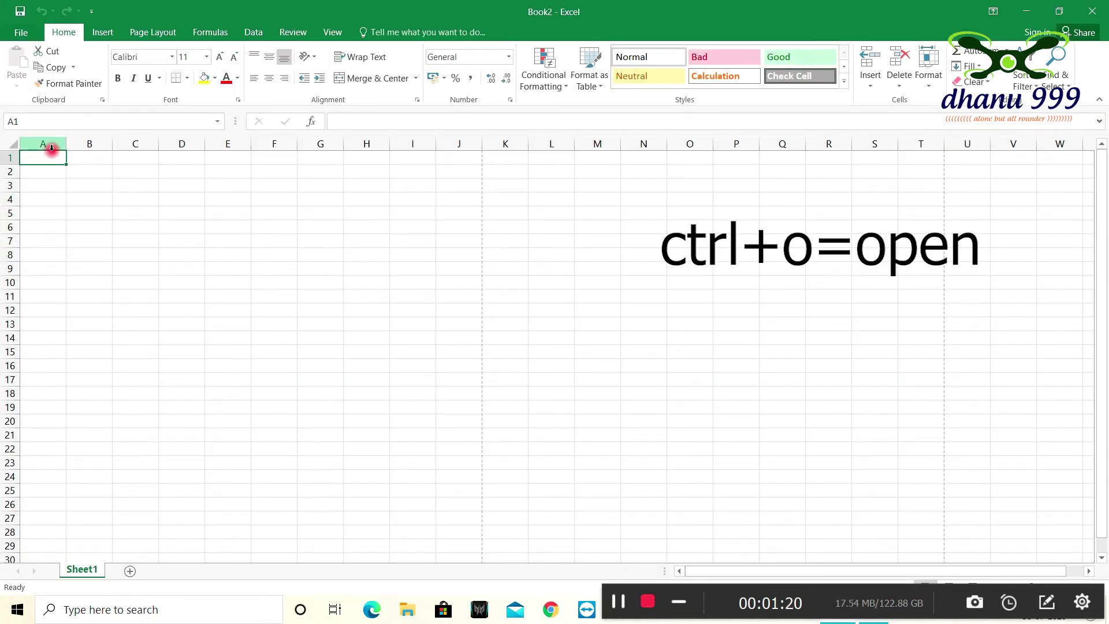
{"action": "key", "text": "ctrl+o"}
{"action": "key", "text": "Escape"}
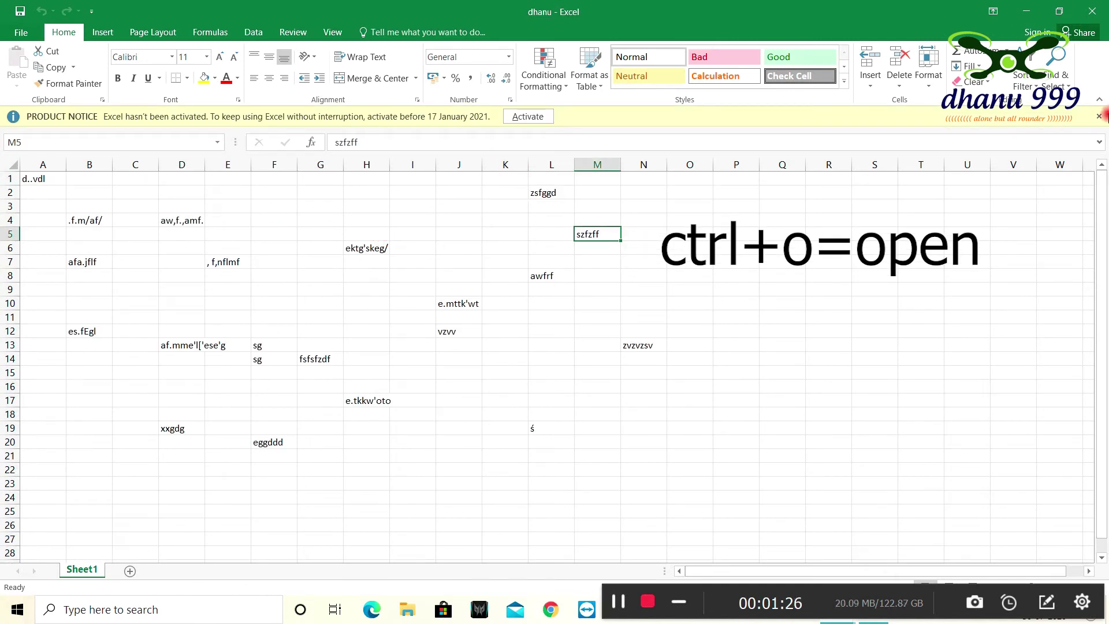
{"action": "left_click", "coordinate": [1099, 116]}
Step: Display the print preview of the dhanu workbook and list the available printers
{"action": "left_click", "coordinate": [20, 33]}
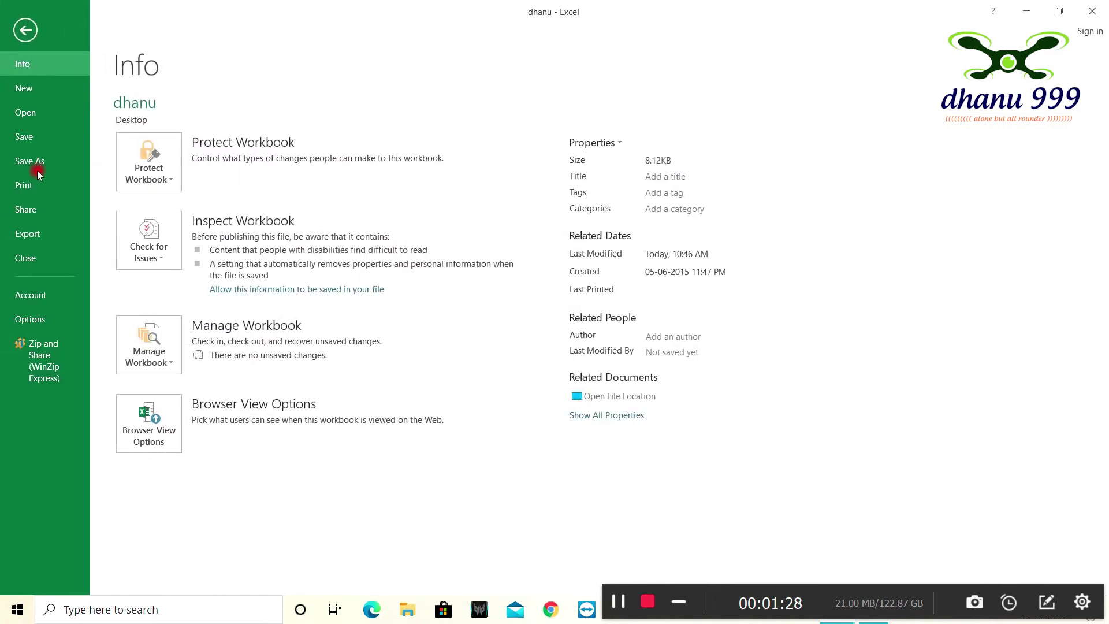
{"action": "left_click", "coordinate": [42, 190]}
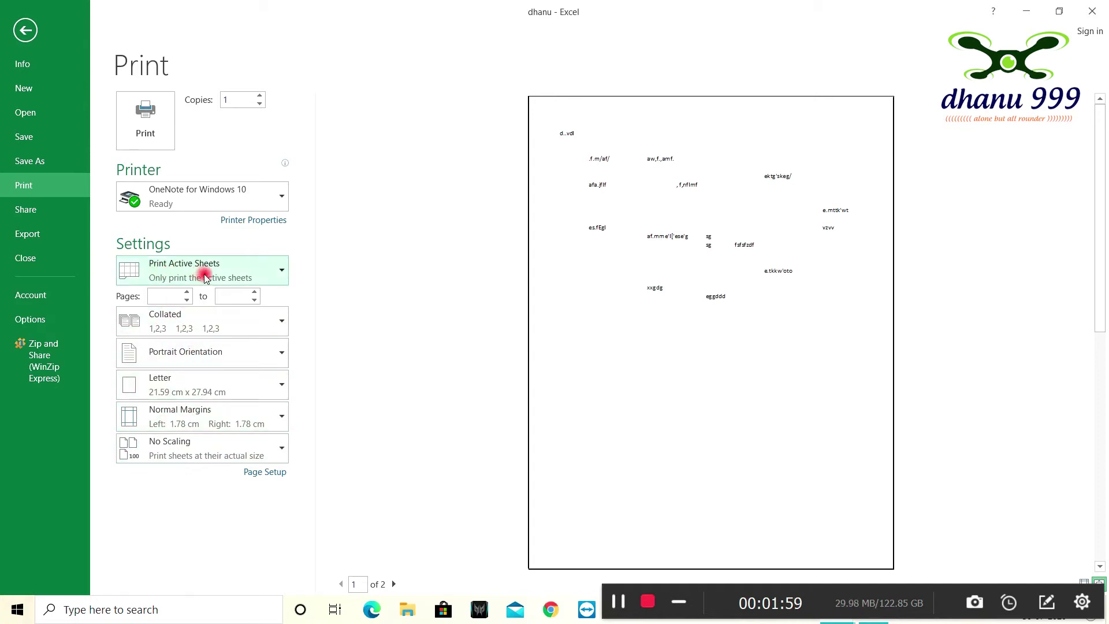
{"action": "left_click", "coordinate": [282, 201]}
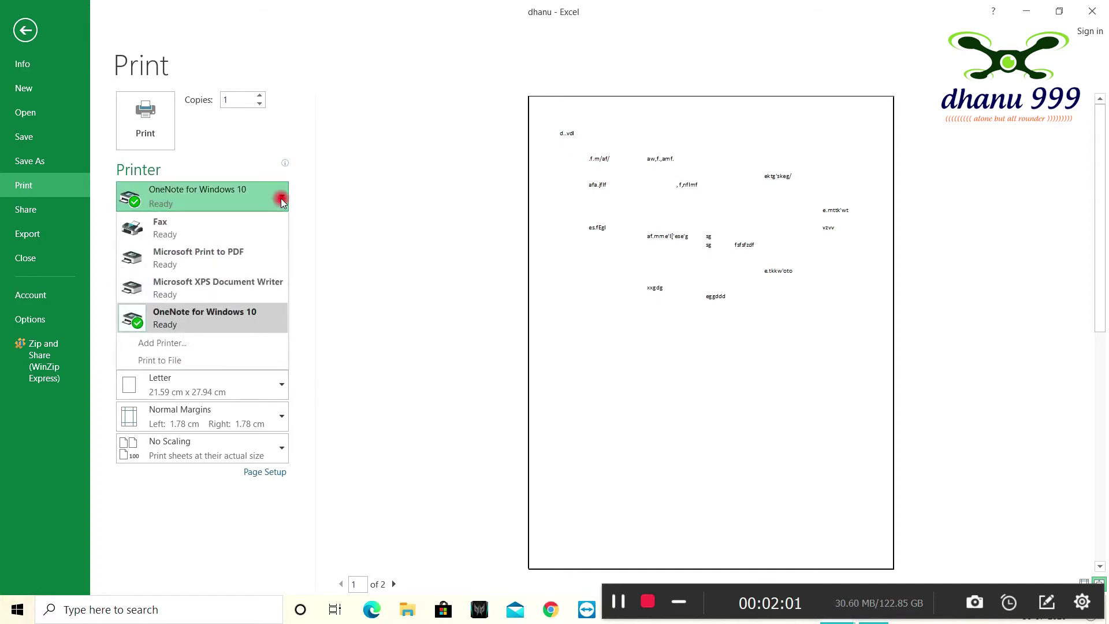
{"action": "left_click", "coordinate": [281, 199]}
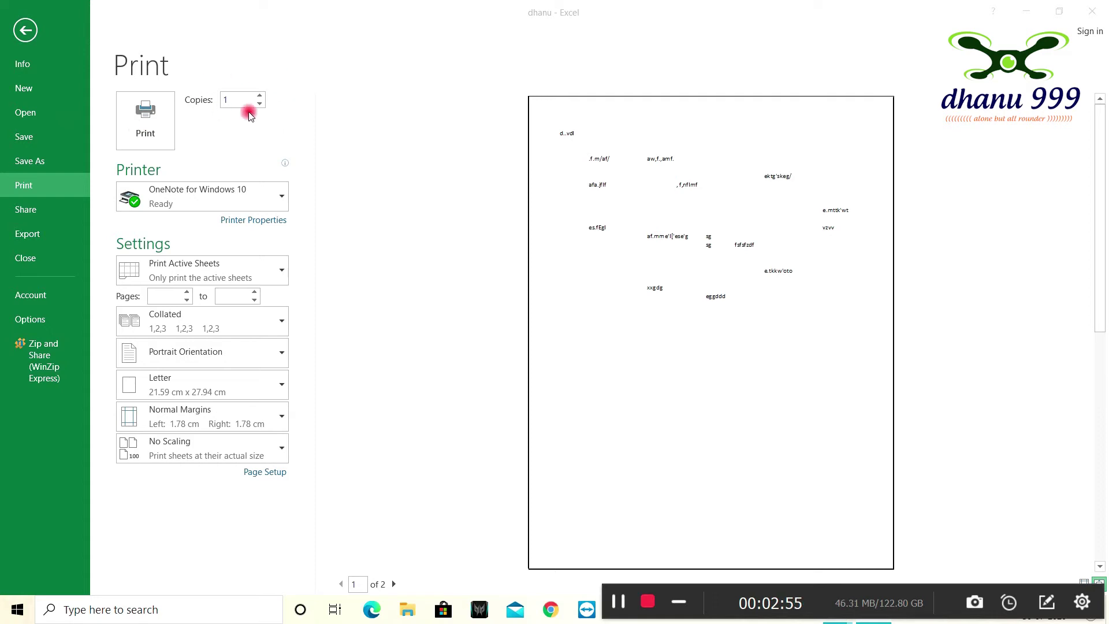
Step: Examine the copies setting, the status of the OneNote for Windows 10 printer and the alternative printers offered
{"action": "left_click", "coordinate": [259, 96]}
{"action": "left_click", "coordinate": [229, 125]}
{"action": "left_click", "coordinate": [284, 197]}
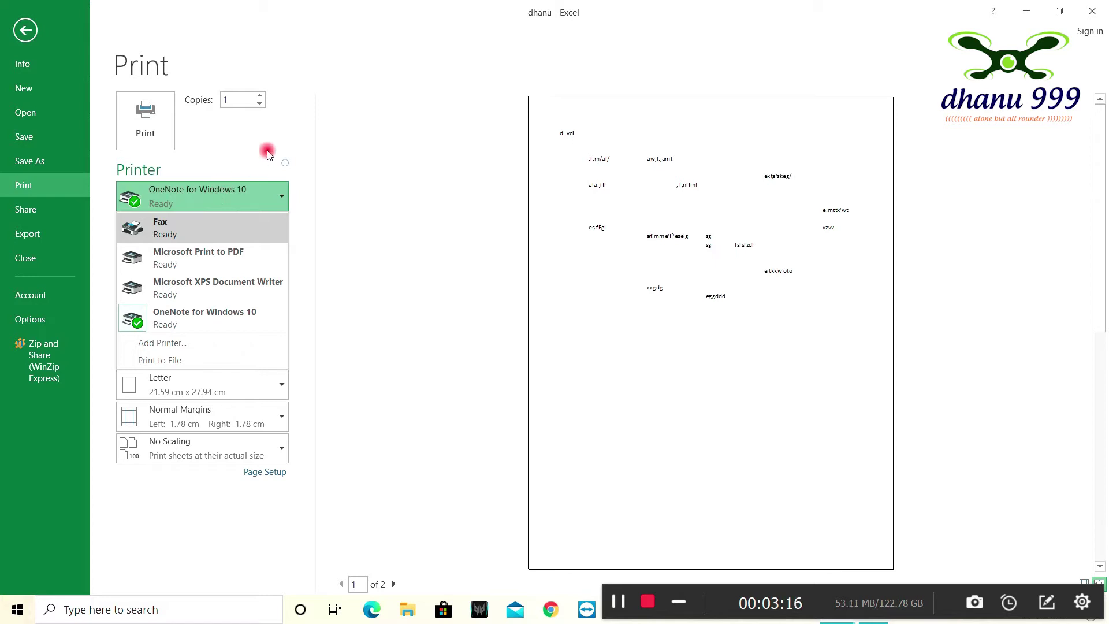
{"action": "left_click", "coordinate": [254, 162]}
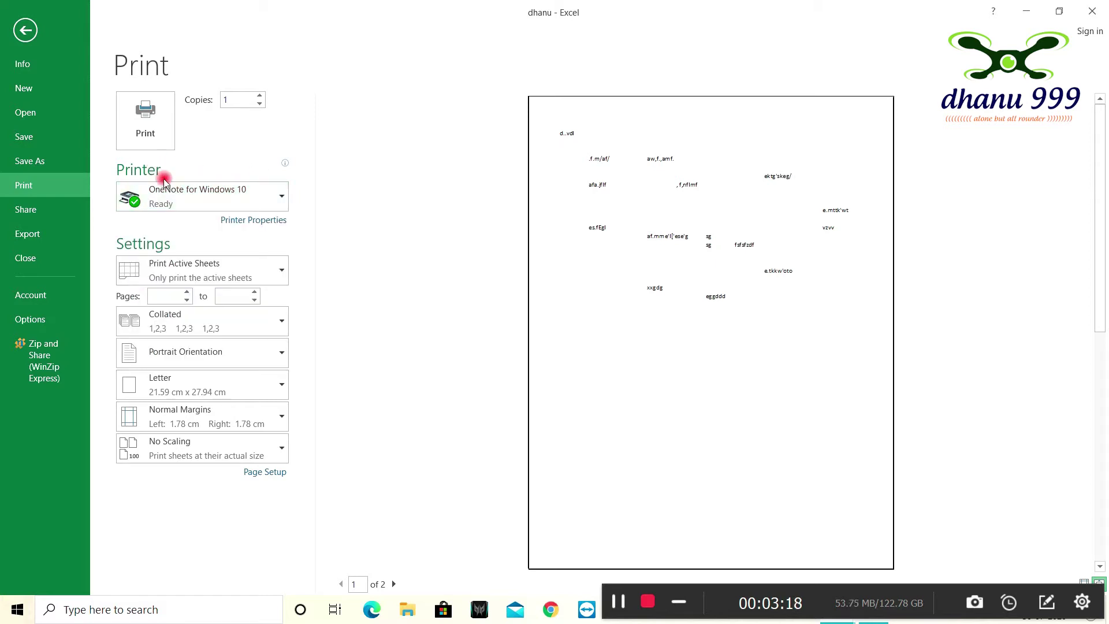
{"action": "mouse_move", "coordinate": [208, 163]}
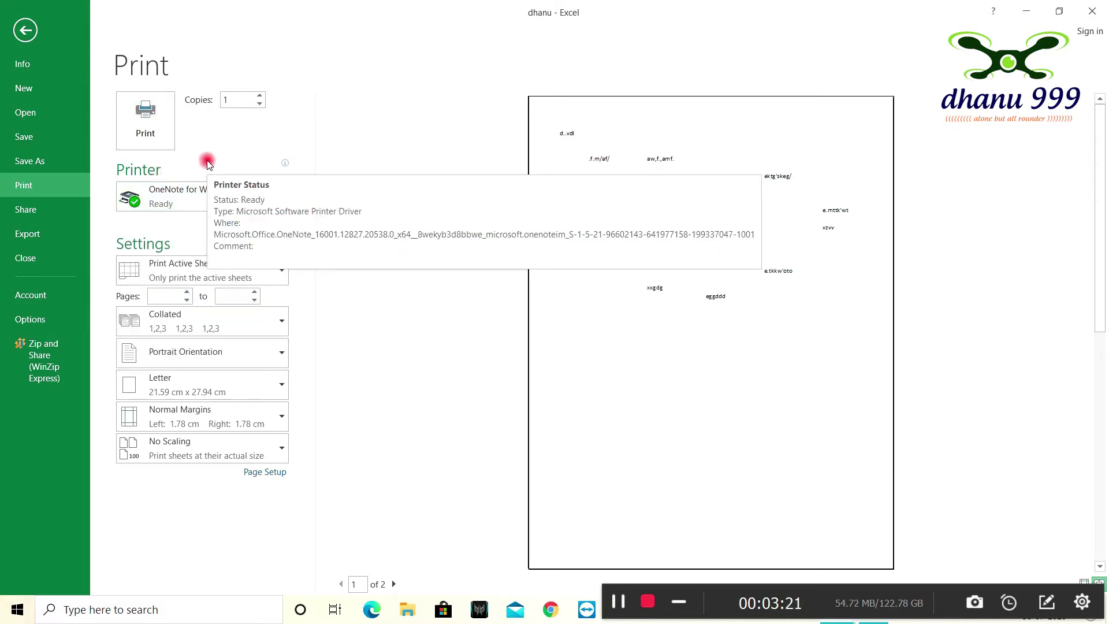
{"action": "left_click", "coordinate": [196, 194]}
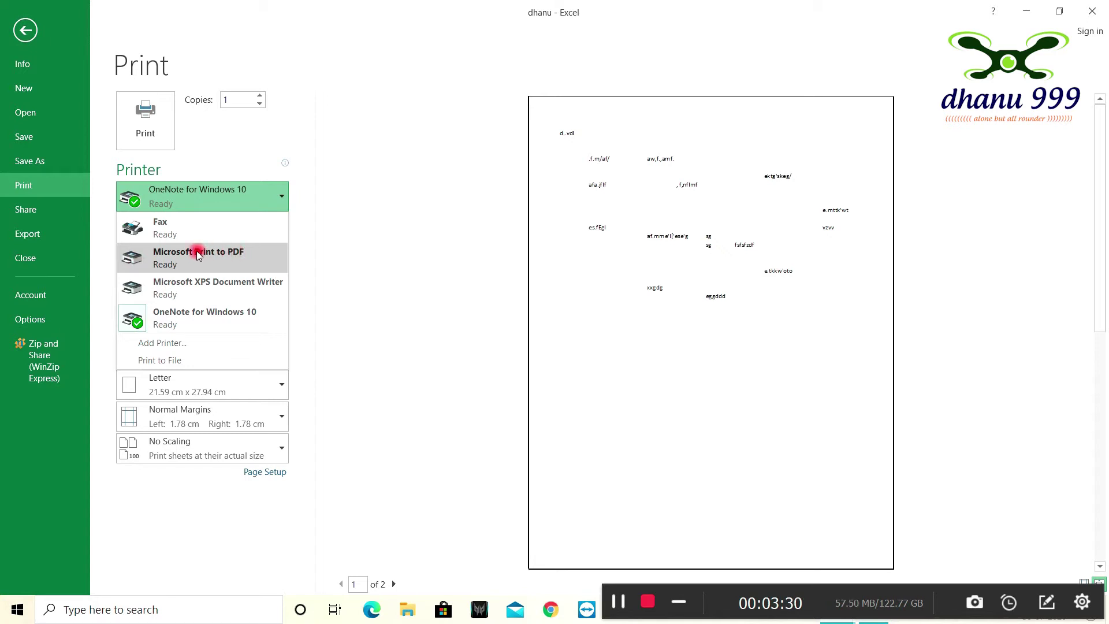
{"action": "left_click", "coordinate": [213, 190]}
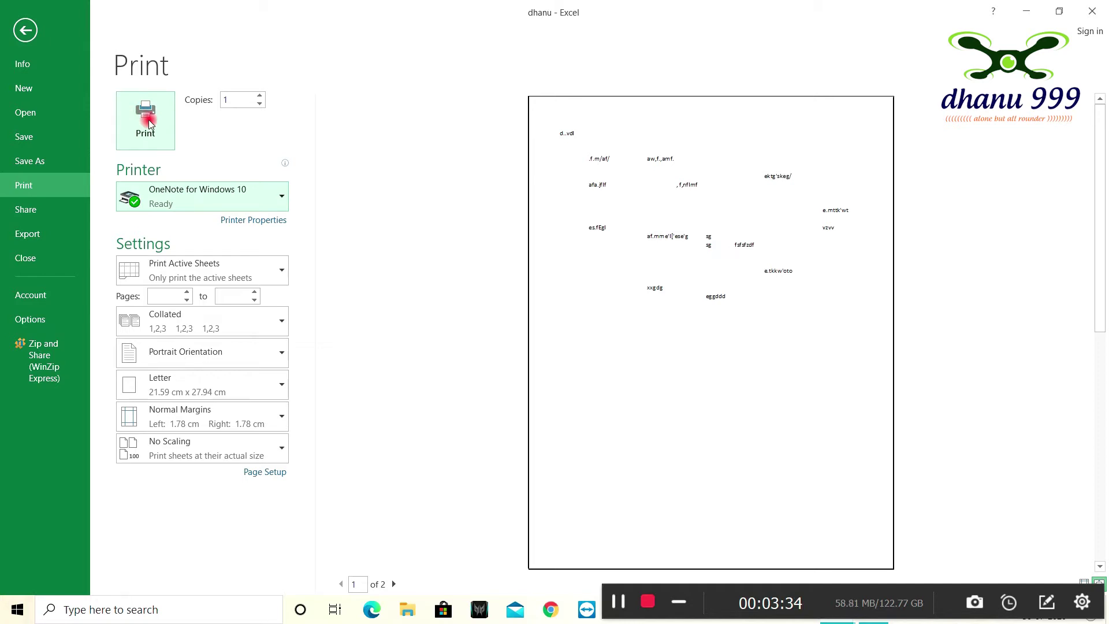
{"action": "left_click", "coordinate": [335, 250]}
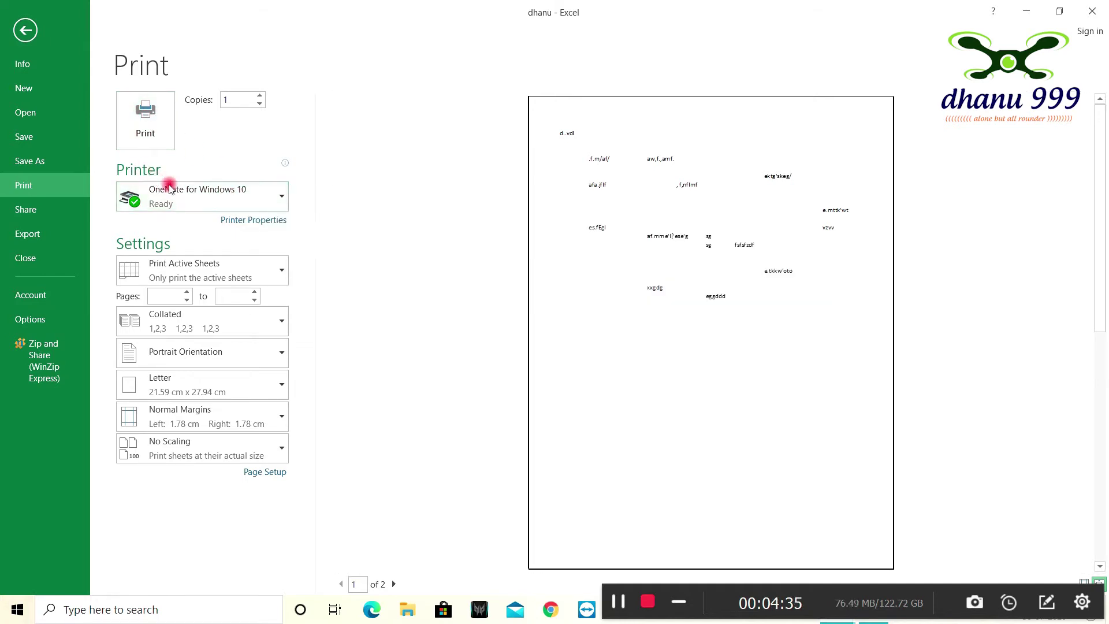
{"action": "left_click", "coordinate": [182, 191]}
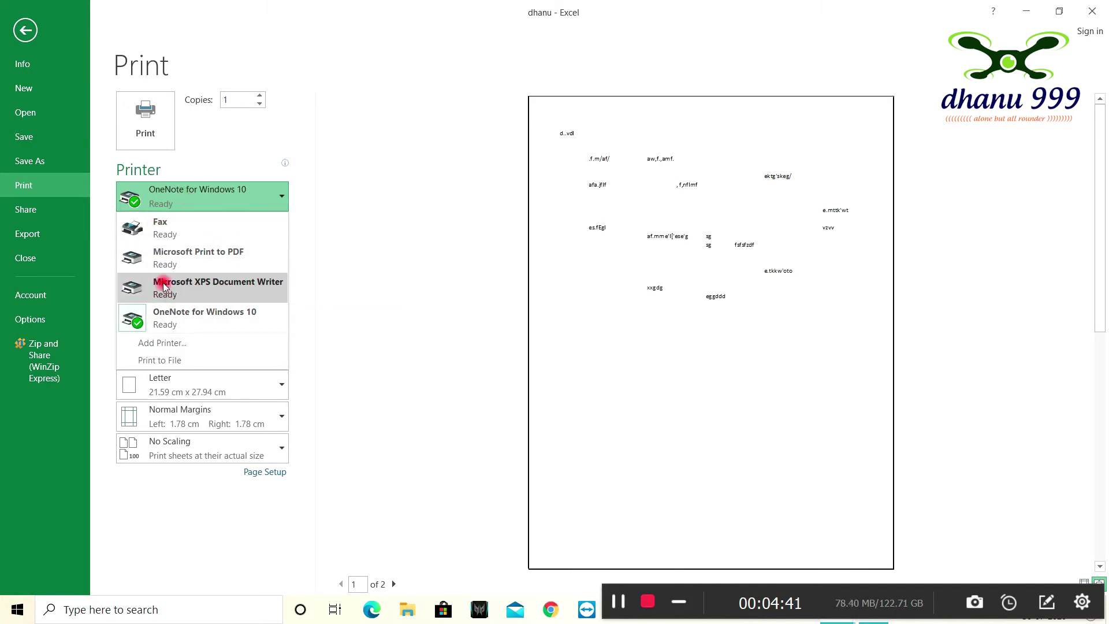
{"action": "left_click", "coordinate": [176, 195]}
{"action": "left_click", "coordinate": [181, 195]}
{"action": "left_click", "coordinate": [183, 196]}
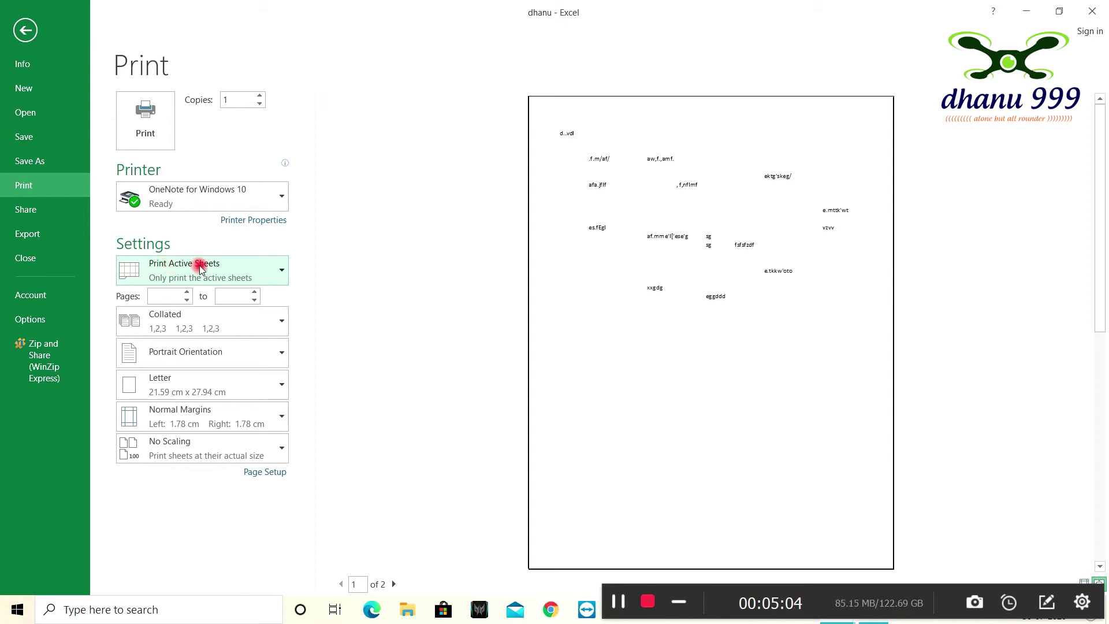
Step: Try Print Entire Workbook as the print scope and switch back to Print Active Sheets
{"action": "left_click", "coordinate": [257, 278]}
{"action": "left_click", "coordinate": [212, 278]}
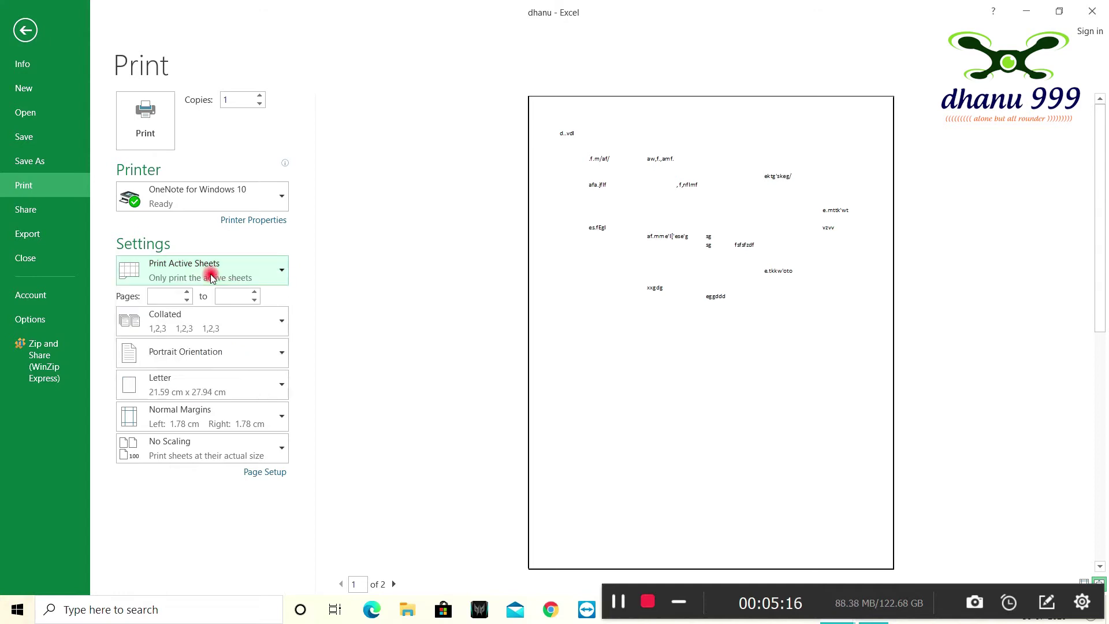
{"action": "left_click", "coordinate": [267, 273]}
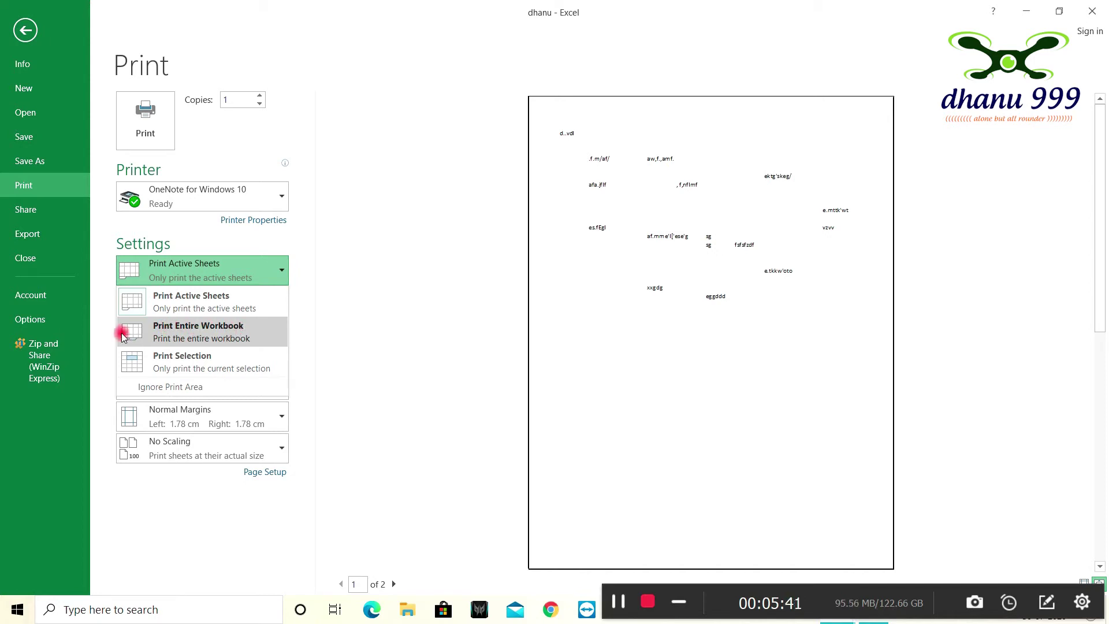
{"action": "left_click", "coordinate": [229, 329]}
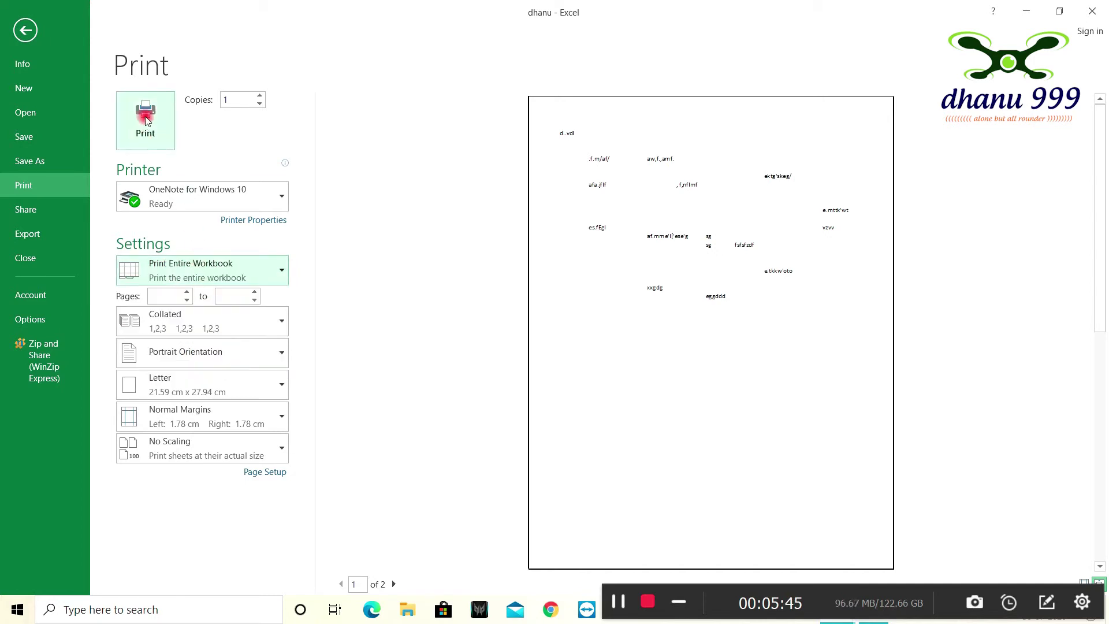
{"action": "left_click", "coordinate": [208, 261]}
{"action": "left_click", "coordinate": [211, 298]}
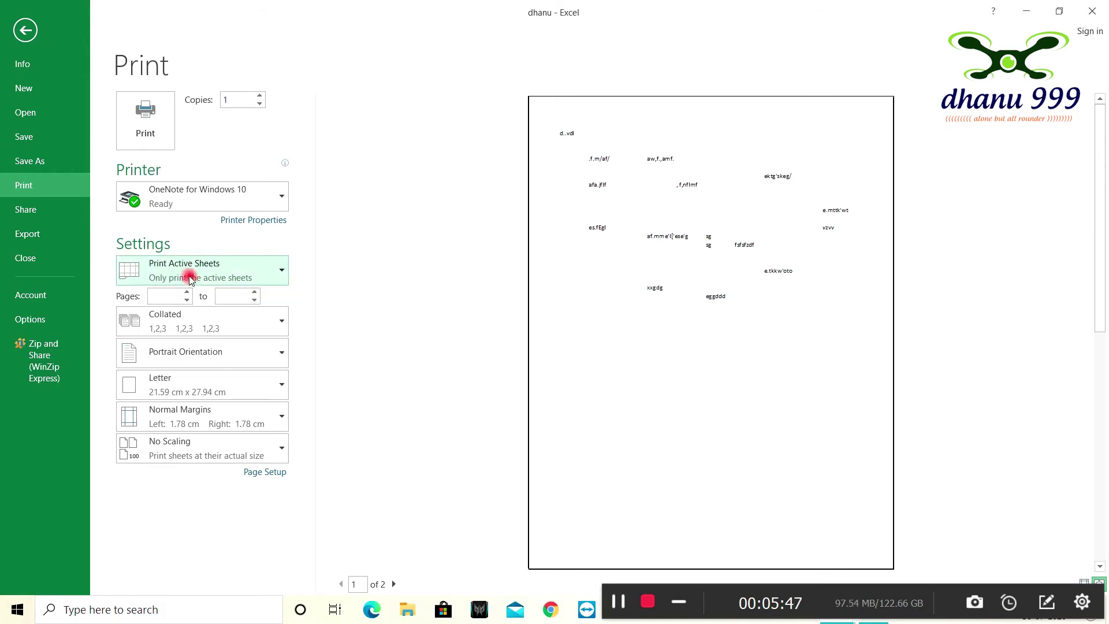
Step: Set the print scope to Print Selection so that only the current selection is printed
{"action": "left_click", "coordinate": [189, 273]}
{"action": "left_click", "coordinate": [174, 361]}
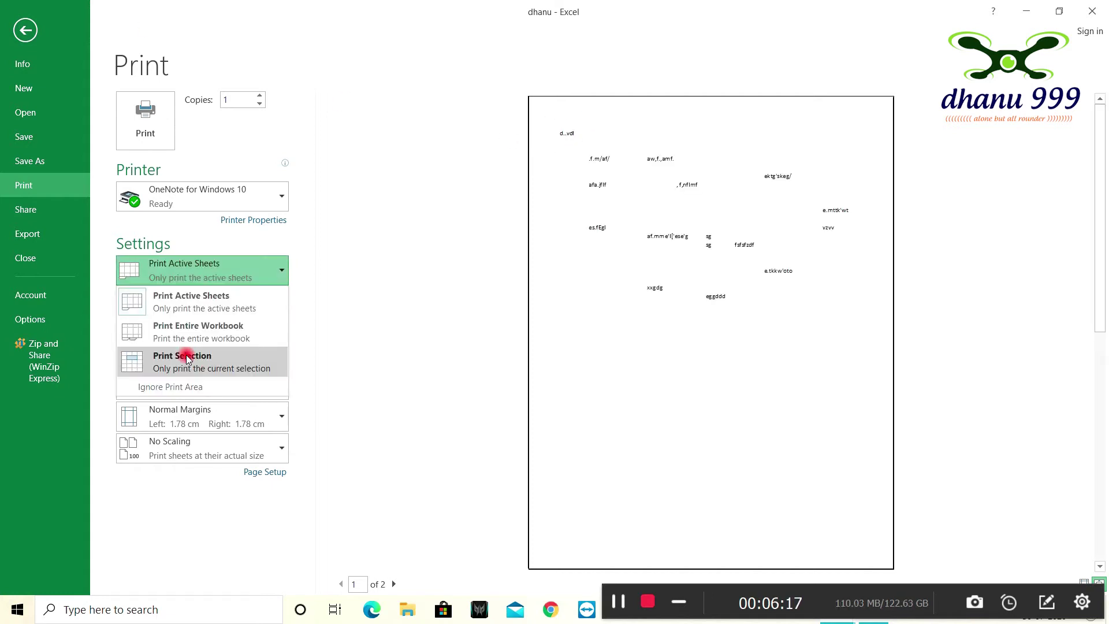
{"action": "left_click", "coordinate": [181, 355]}
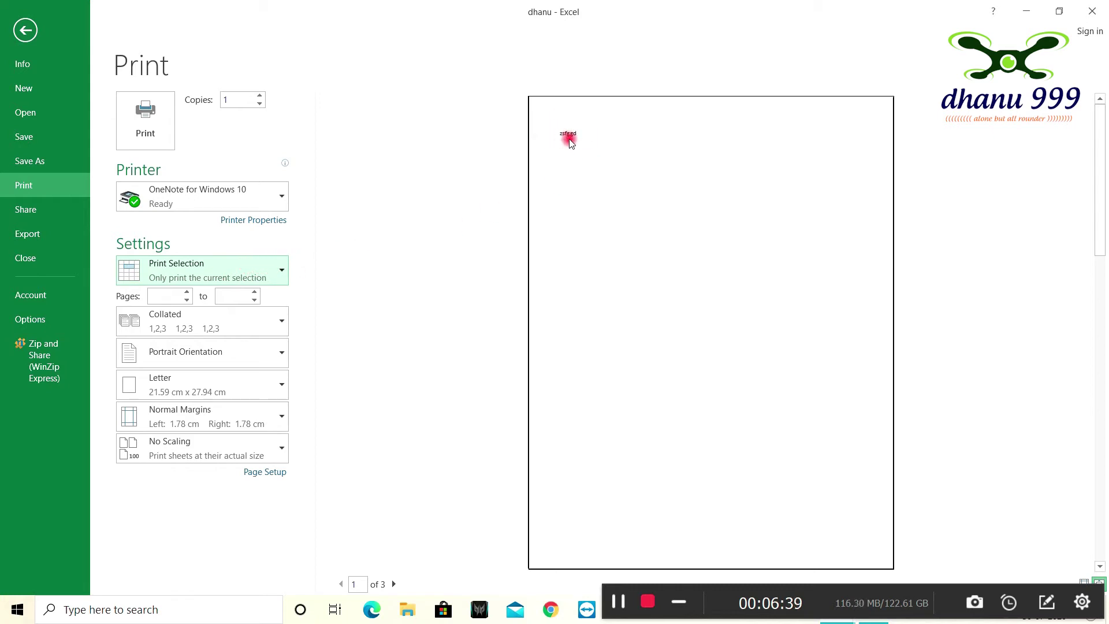
Step: Select cell B4 in Sheet1 and display the print preview of that selection
{"action": "left_click", "coordinate": [25, 30]}
{"action": "left_click", "coordinate": [87, 199]}
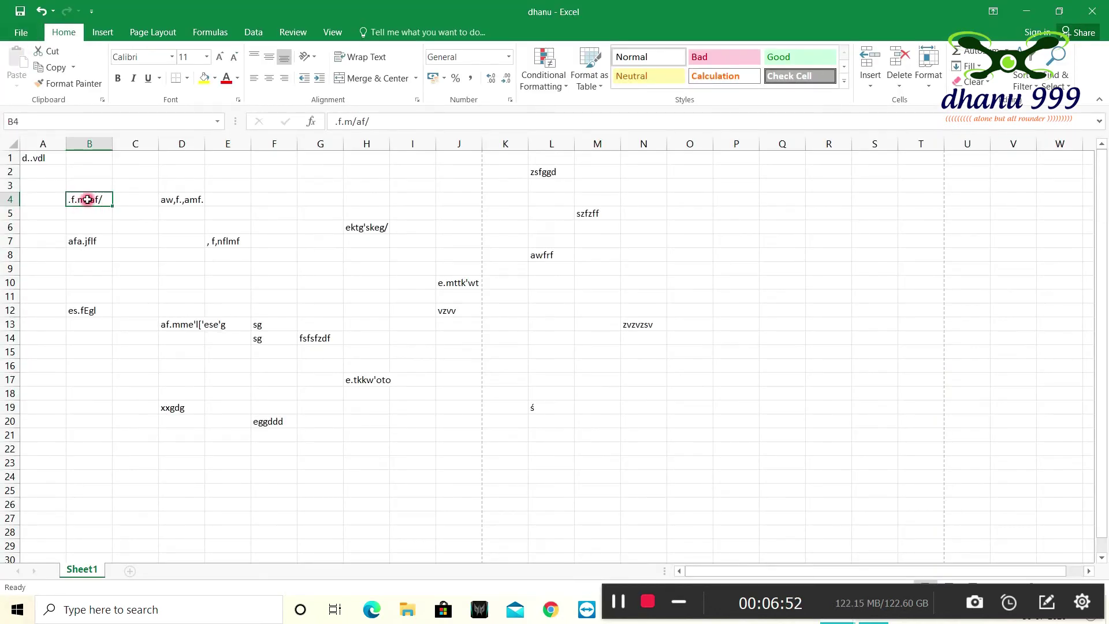
{"action": "left_click", "coordinate": [16, 35]}
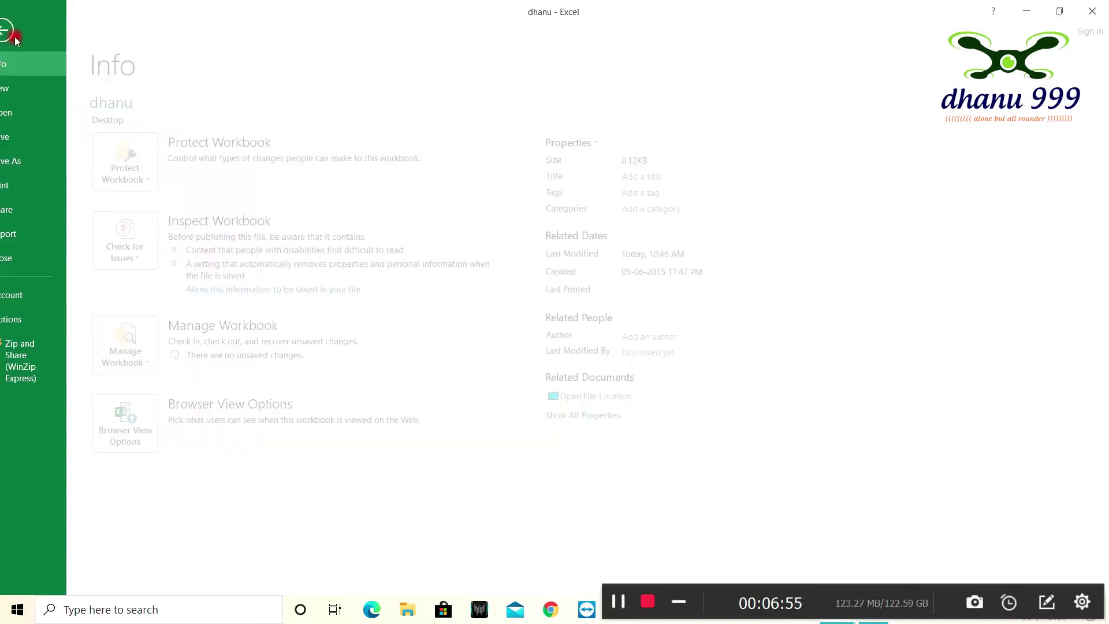
{"action": "left_click", "coordinate": [35, 183]}
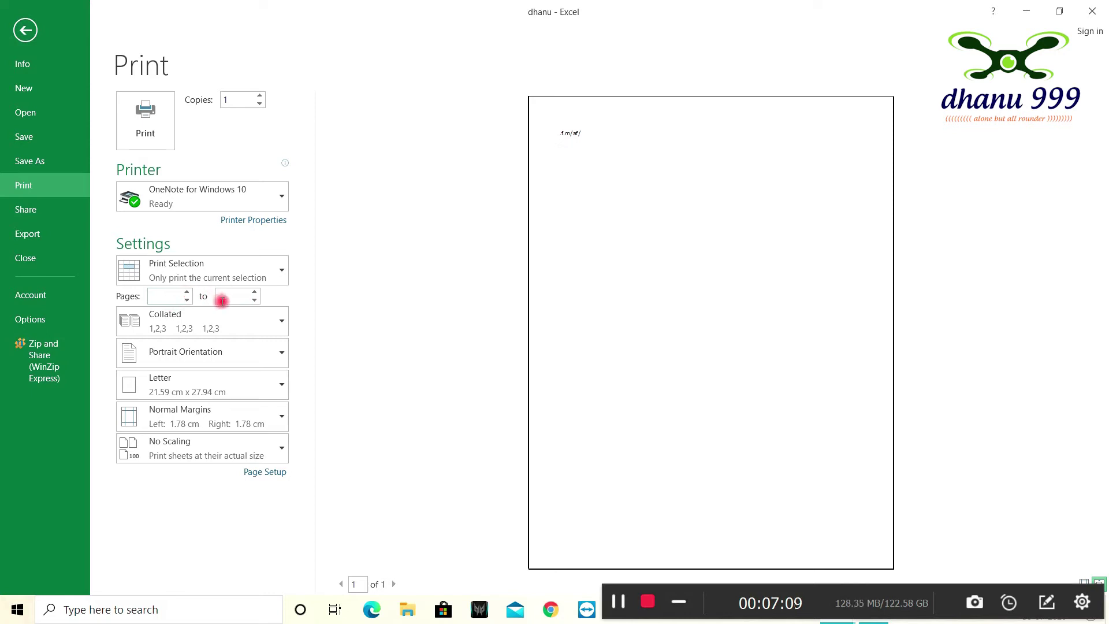
Step: Set the range of pages to print from 1 to 1
{"action": "left_click", "coordinate": [186, 293]}
{"action": "left_click", "coordinate": [186, 293]}
{"action": "left_click", "coordinate": [187, 293]}
{"action": "left_click", "coordinate": [255, 300]}
{"action": "left_click", "coordinate": [254, 293]}
{"action": "left_click", "coordinate": [255, 293]}
{"action": "left_click", "coordinate": [239, 300]}
{"action": "left_click", "coordinate": [254, 301]}
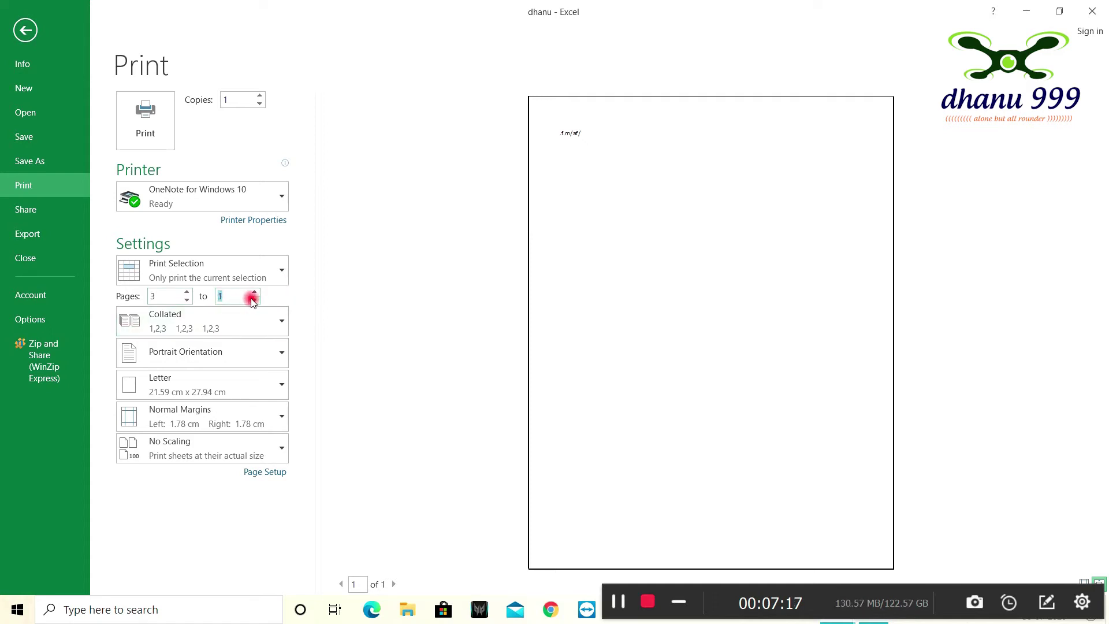
{"action": "left_click", "coordinate": [187, 299]}
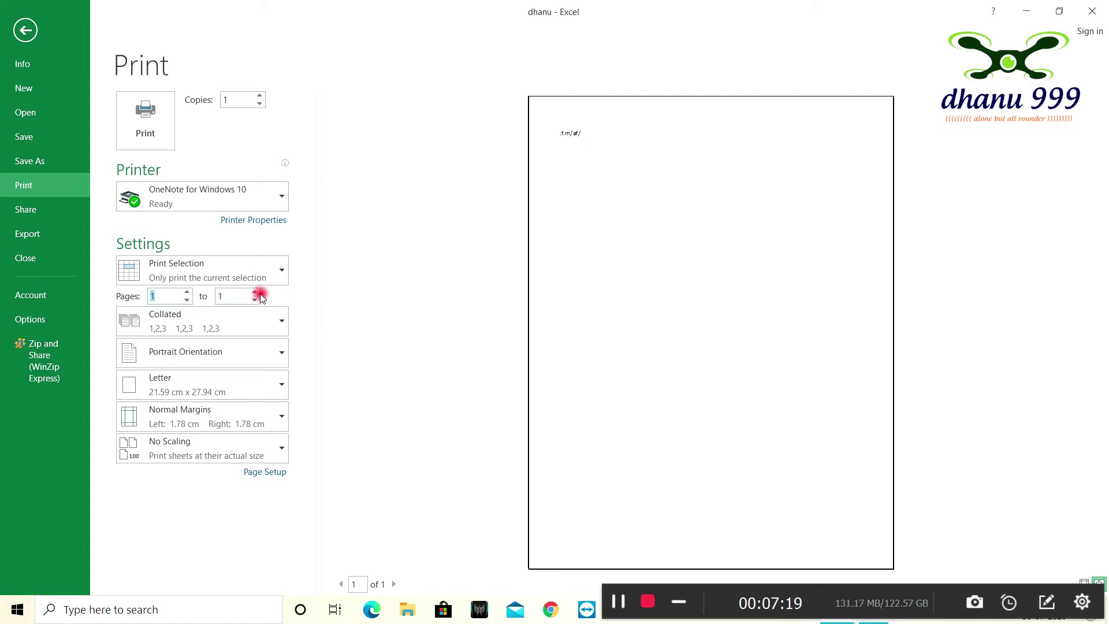
Step: Review the collation and page orientation choices, keeping Collated and Portrait Orientation
{"action": "left_click", "coordinate": [245, 320]}
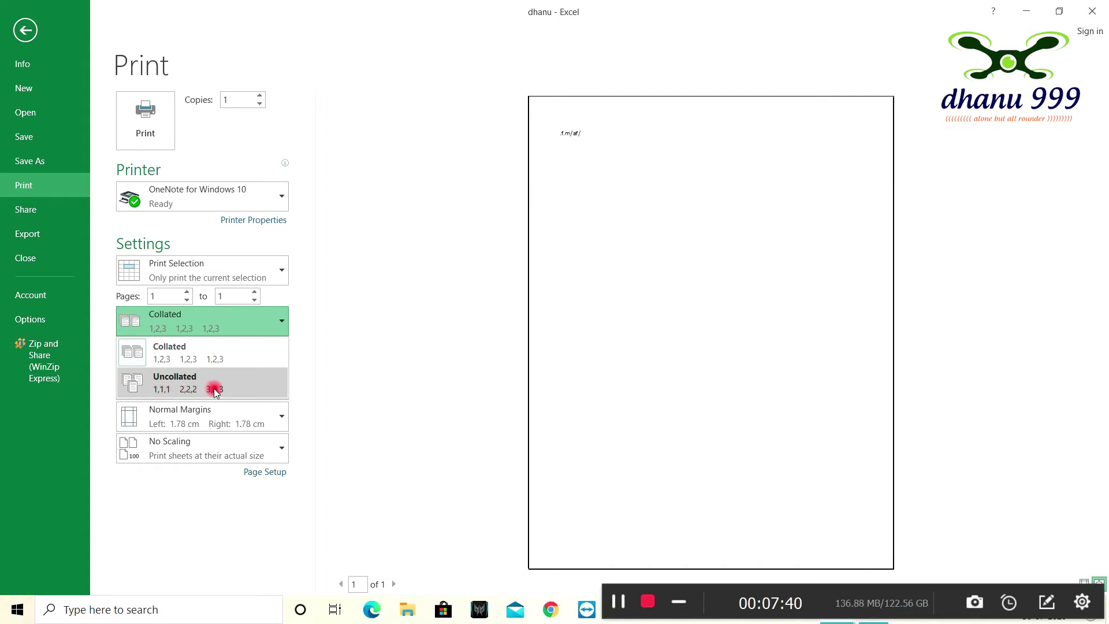
{"action": "left_click", "coordinate": [210, 358]}
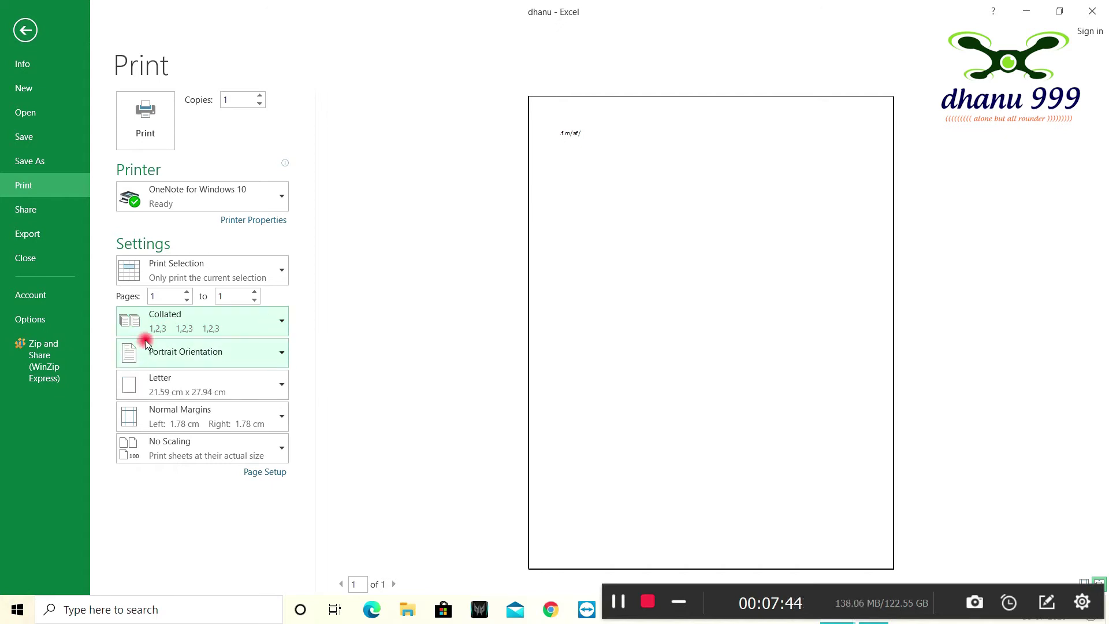
{"action": "left_click", "coordinate": [207, 317]}
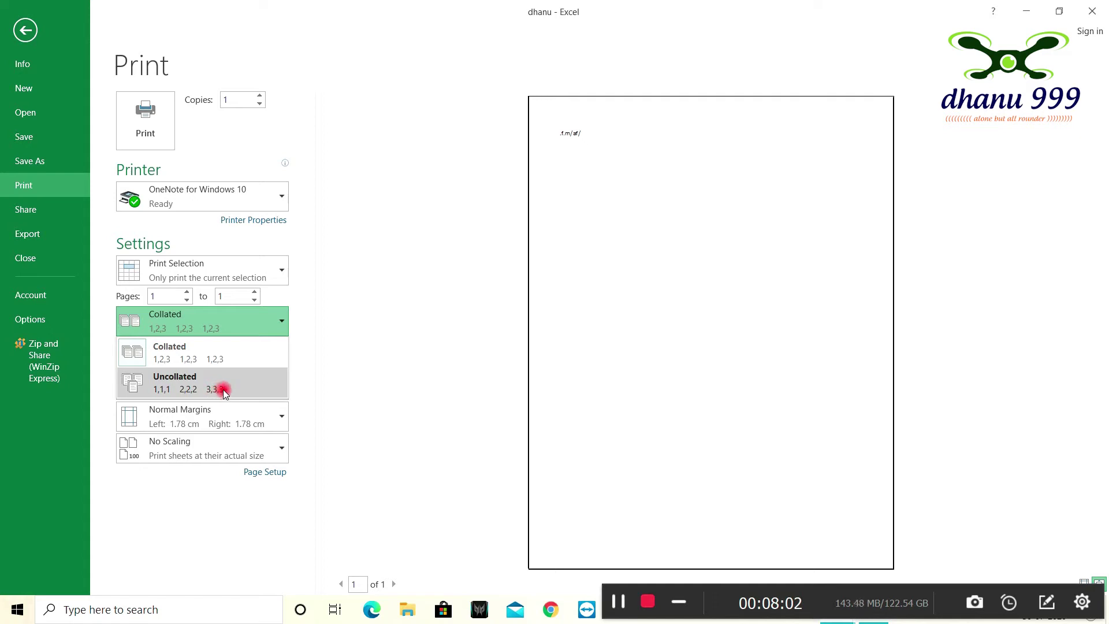
{"action": "left_click", "coordinate": [358, 310]}
{"action": "left_click", "coordinate": [201, 359]}
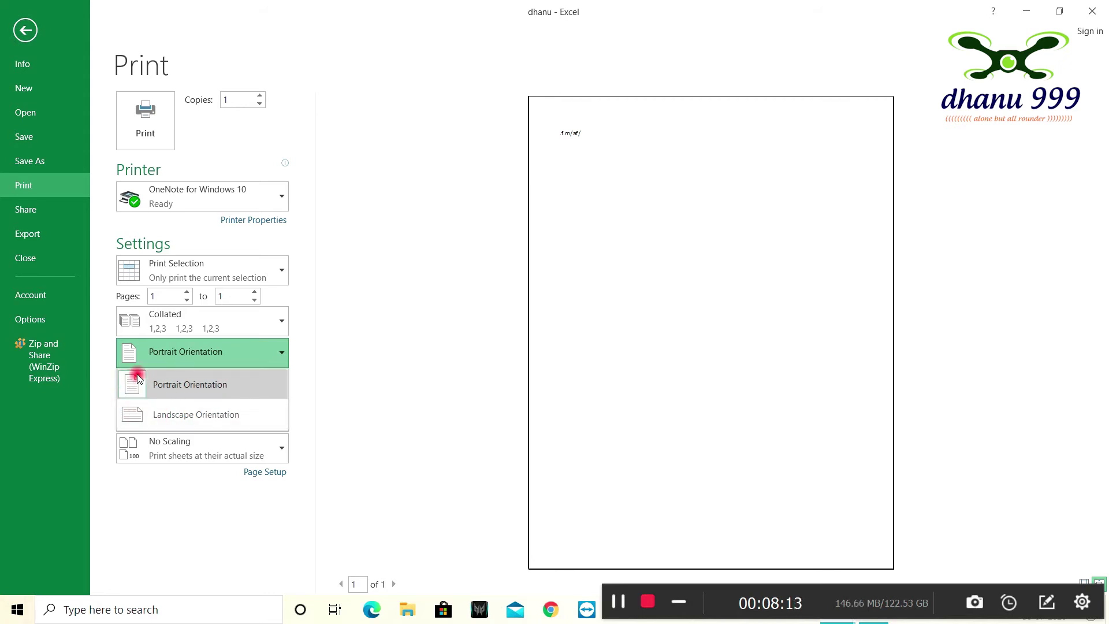
{"action": "left_click", "coordinate": [240, 349]}
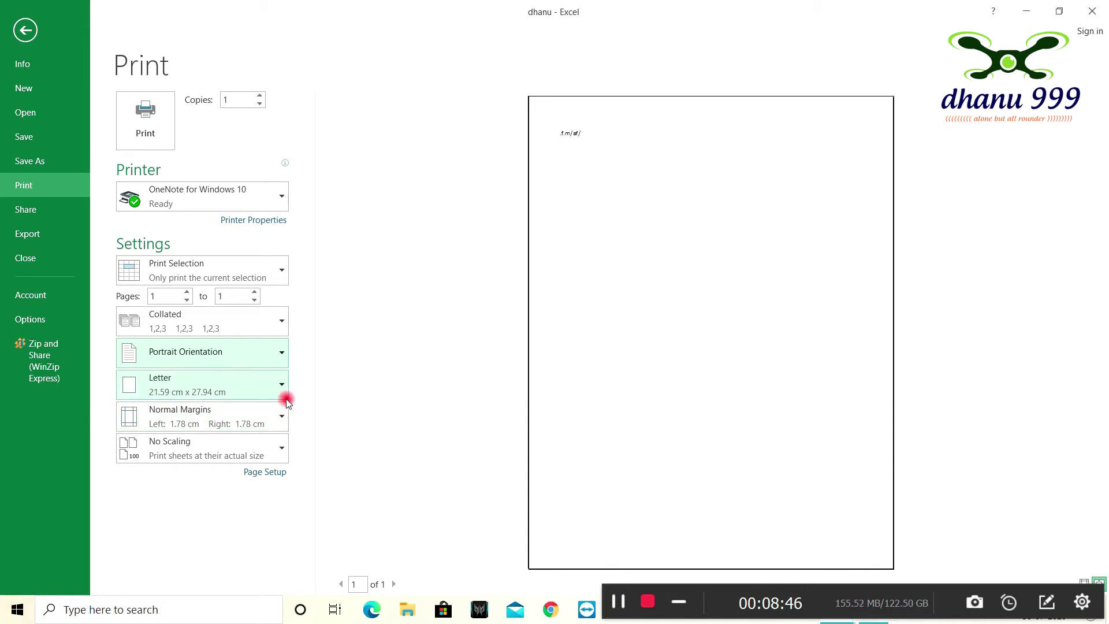
Step: Review the margin presets and the custom margin settings in Page Setup without changing them
{"action": "left_click", "coordinate": [210, 426]}
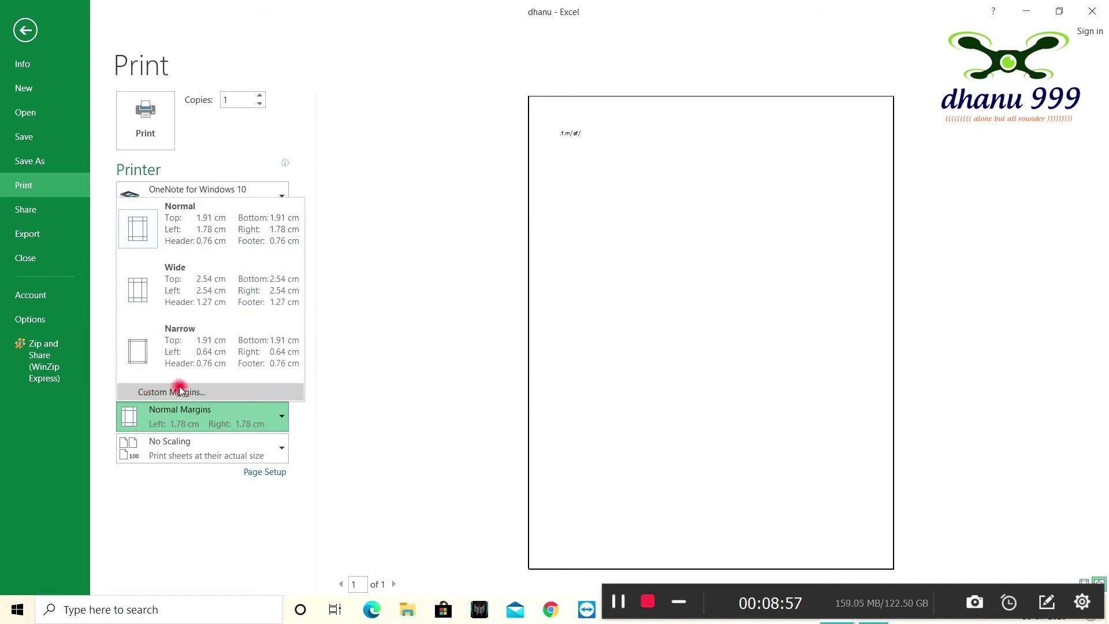
{"action": "left_click", "coordinate": [209, 393]}
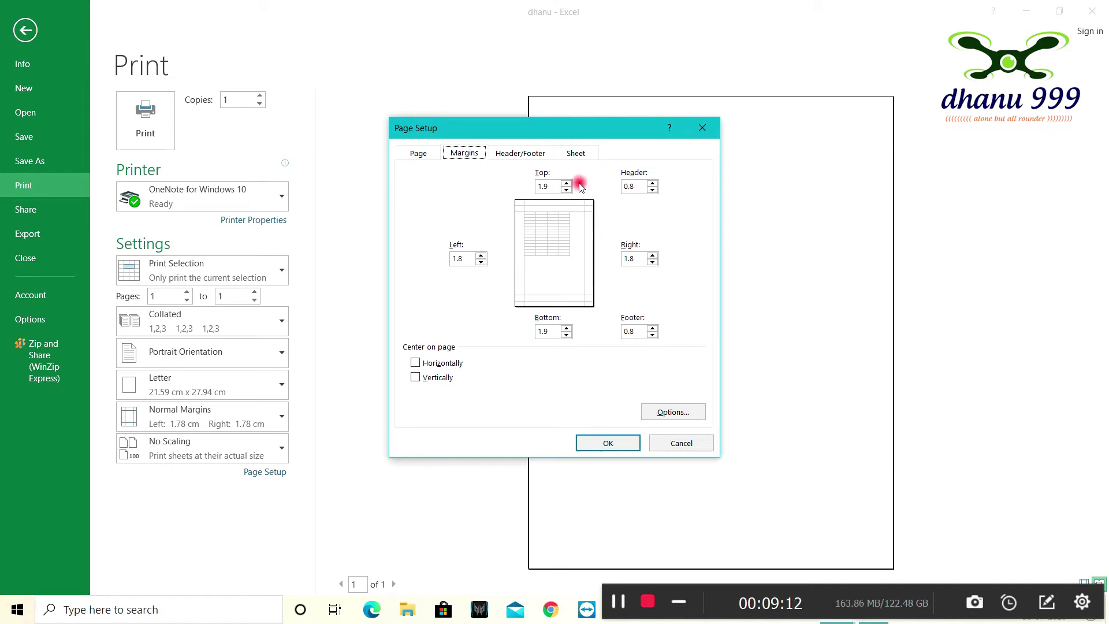
{"action": "left_click", "coordinate": [702, 127]}
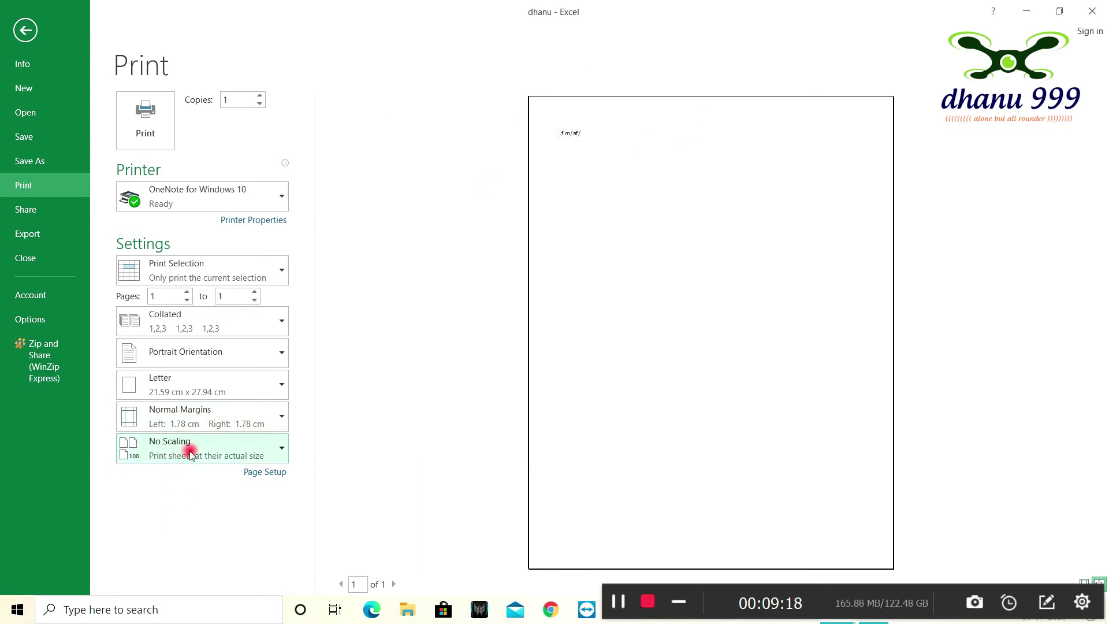
Step: Review the print scaling choices, keeping No Scaling, and look at the workbook's sharing options
{"action": "left_click", "coordinate": [156, 448]}
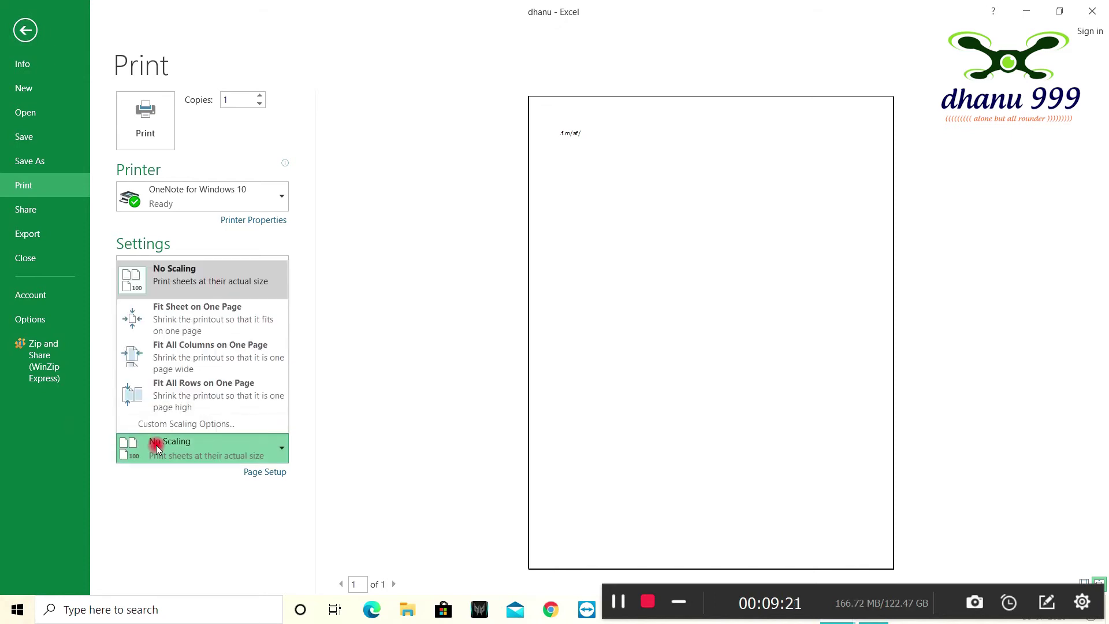
{"action": "left_click", "coordinate": [157, 449]}
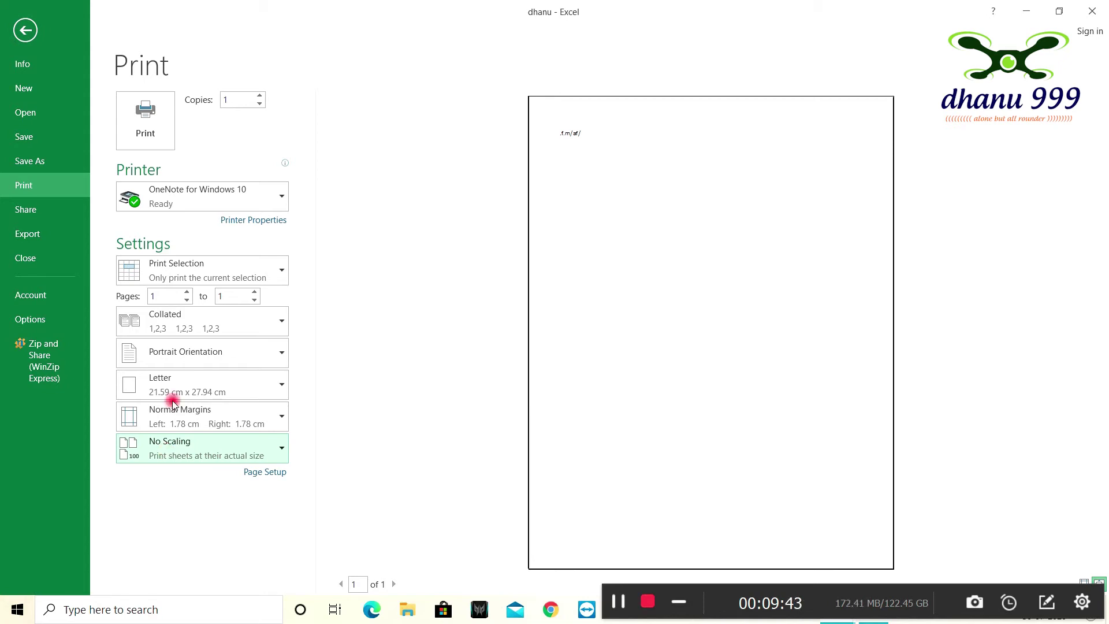
{"action": "left_click", "coordinate": [36, 211]}
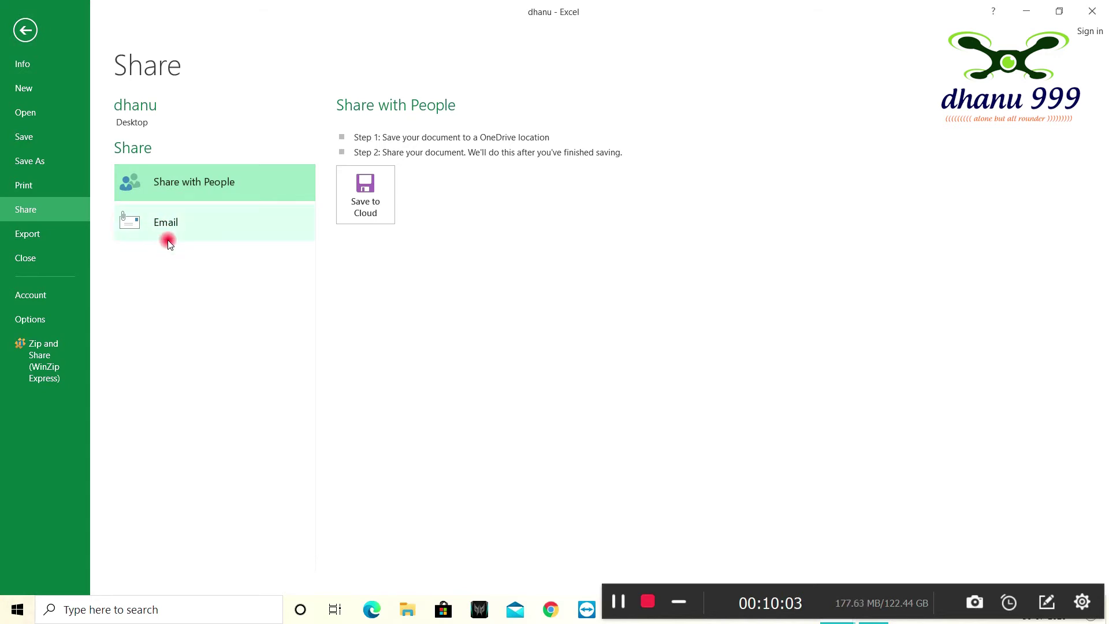
Step: Review the export options for creating a PDF/XPS document and for changing the workbook's file type
{"action": "left_click", "coordinate": [59, 238]}
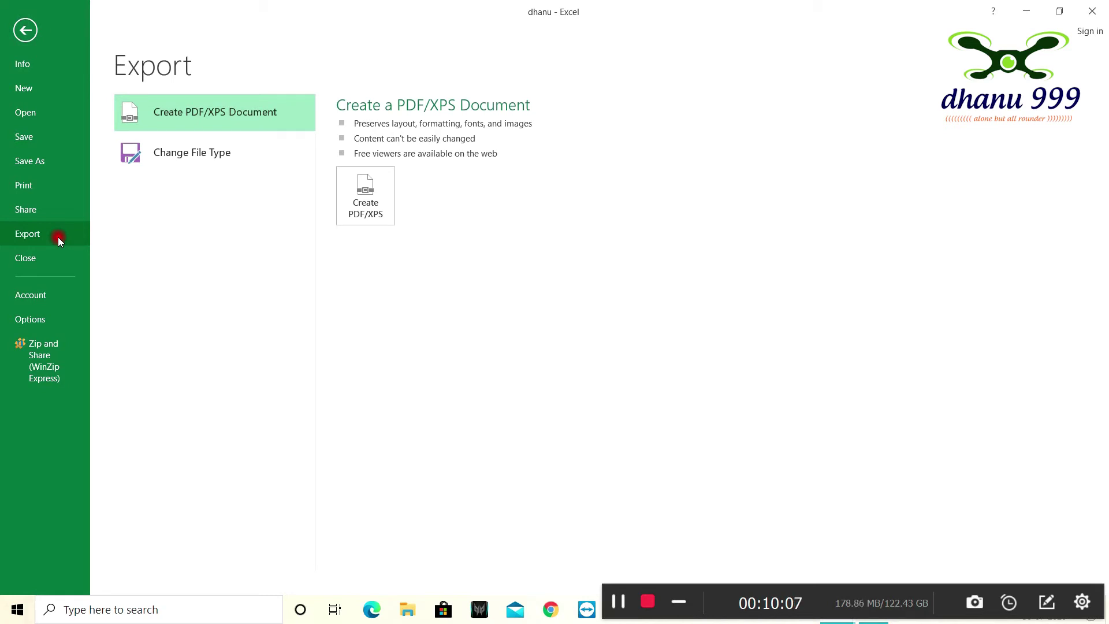
{"action": "left_click", "coordinate": [213, 158]}
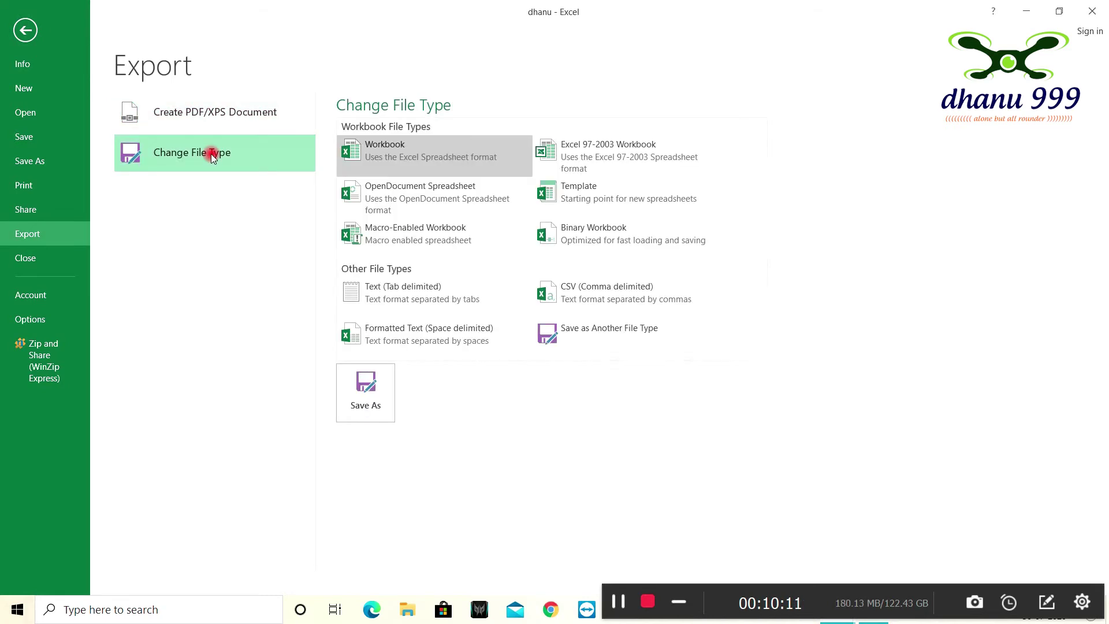
{"action": "left_click", "coordinate": [211, 123]}
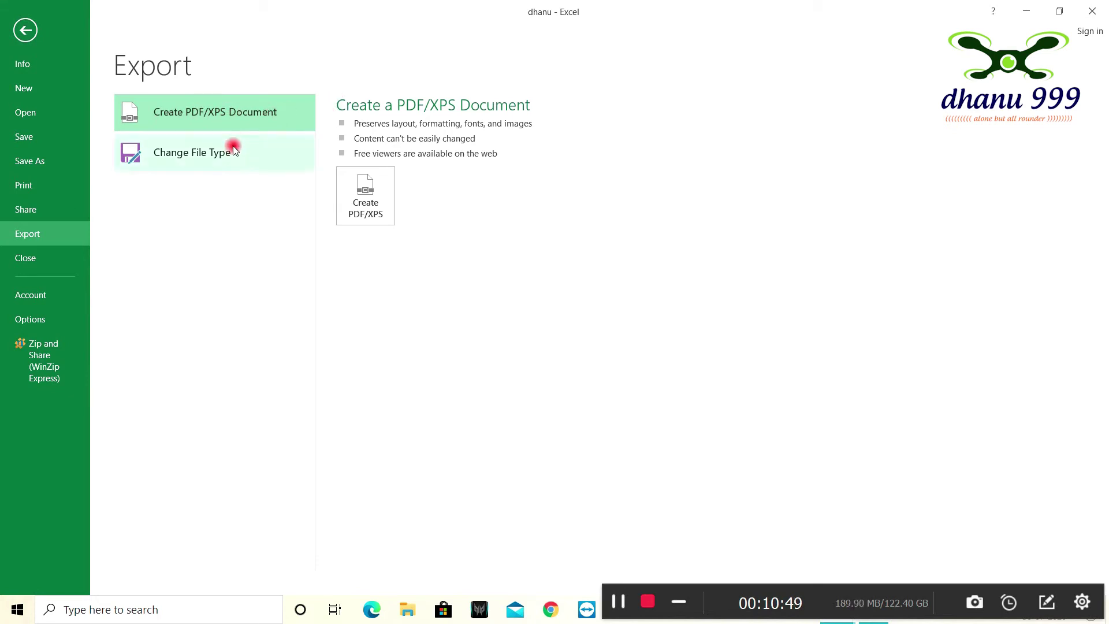
{"action": "key", "text": "F12"}
{"action": "left_click", "coordinate": [147, 160]}
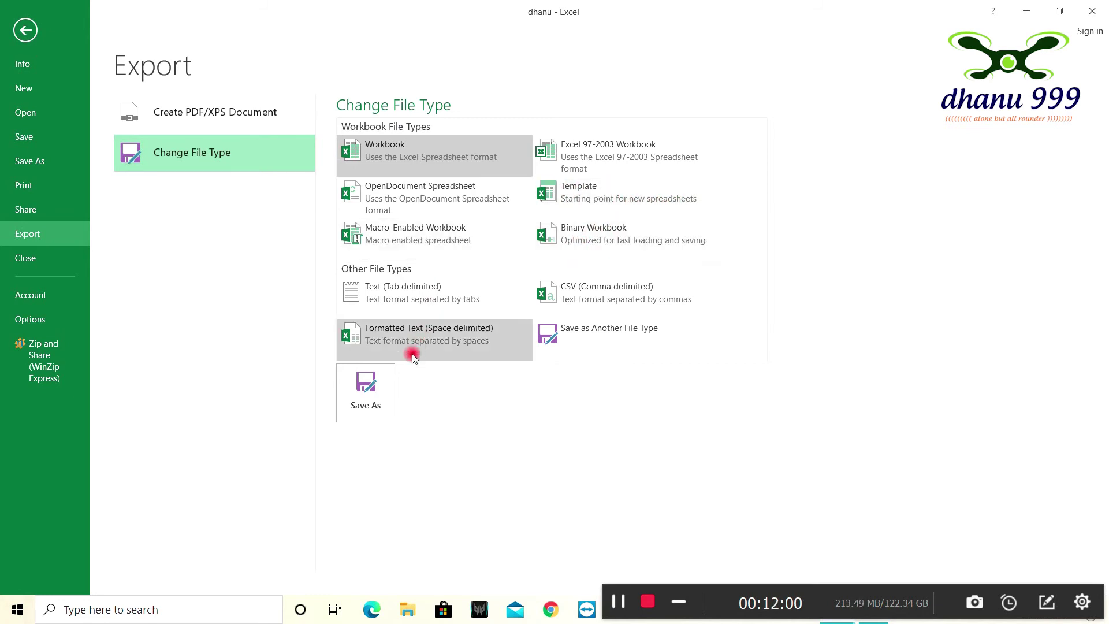
Step: Close the dhanu workbook without saving its changes and open New Microsoft Excel Worksheet from the desktop
{"action": "left_click", "coordinate": [45, 258]}
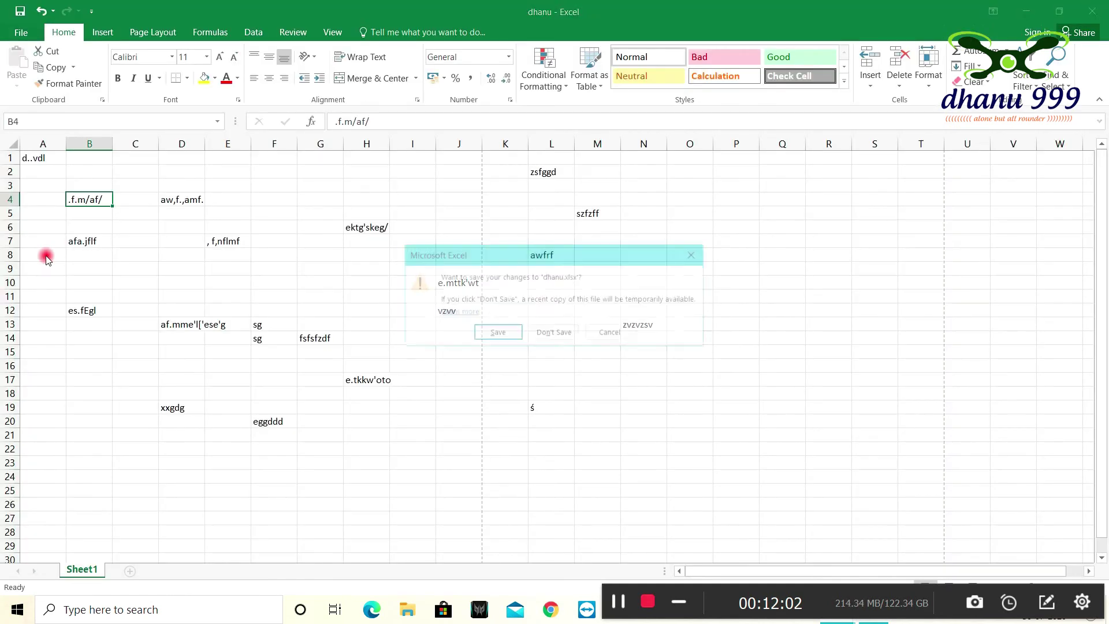
{"action": "left_click", "coordinate": [550, 338]}
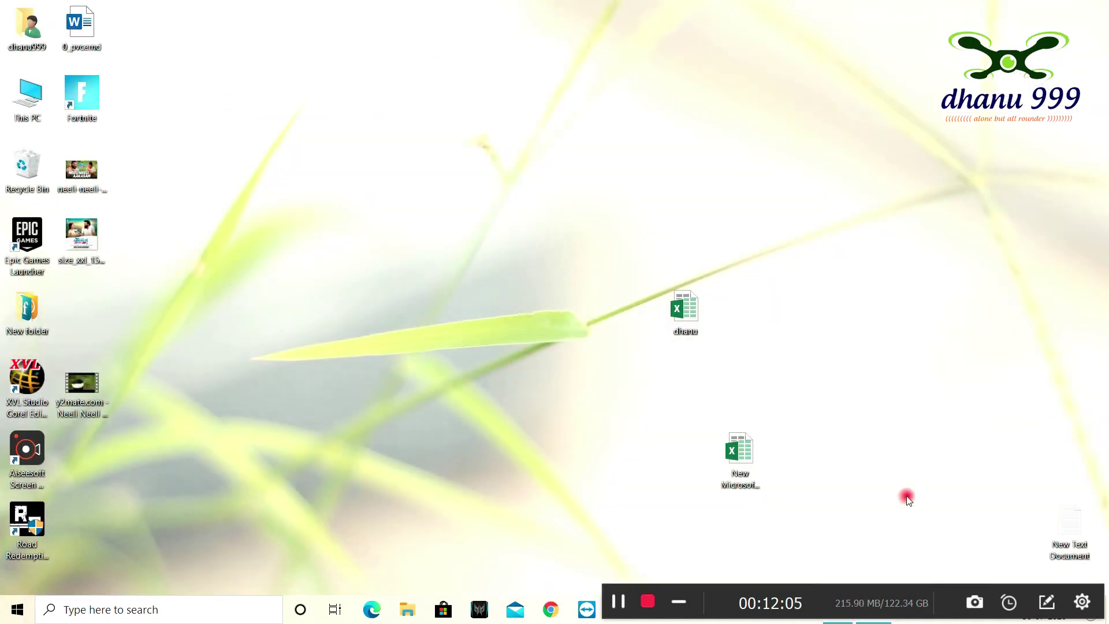
{"action": "double_click", "coordinate": [758, 459]}
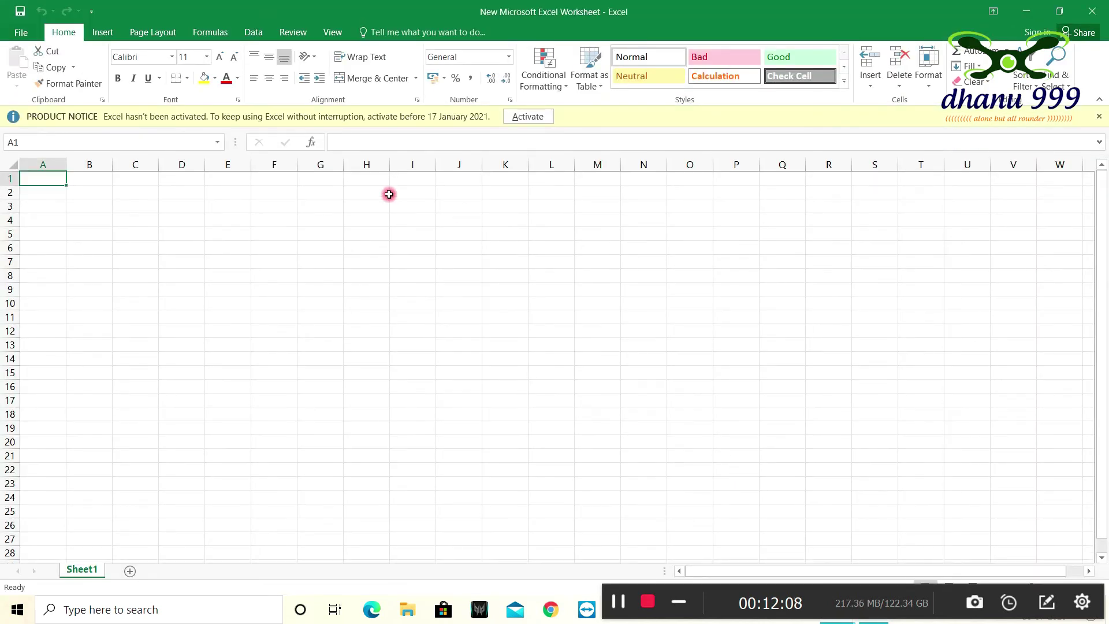
Step: Display the print settings for the empty New Microsoft Excel Worksheet
{"action": "left_click", "coordinate": [12, 32]}
{"action": "left_click", "coordinate": [12, 31]}
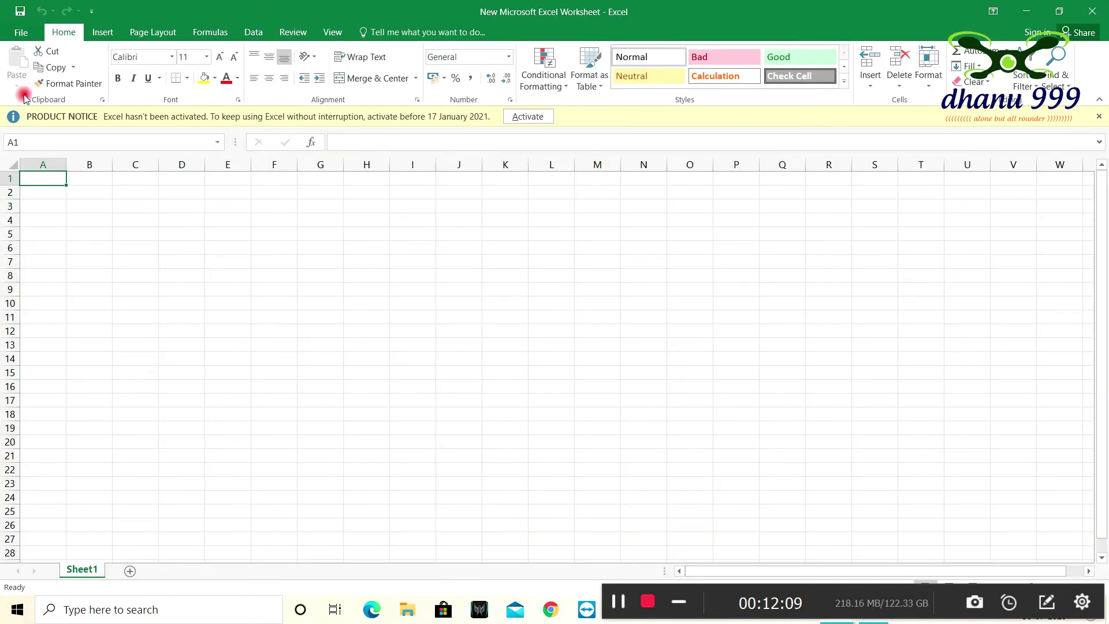
{"action": "left_click", "coordinate": [19, 31]}
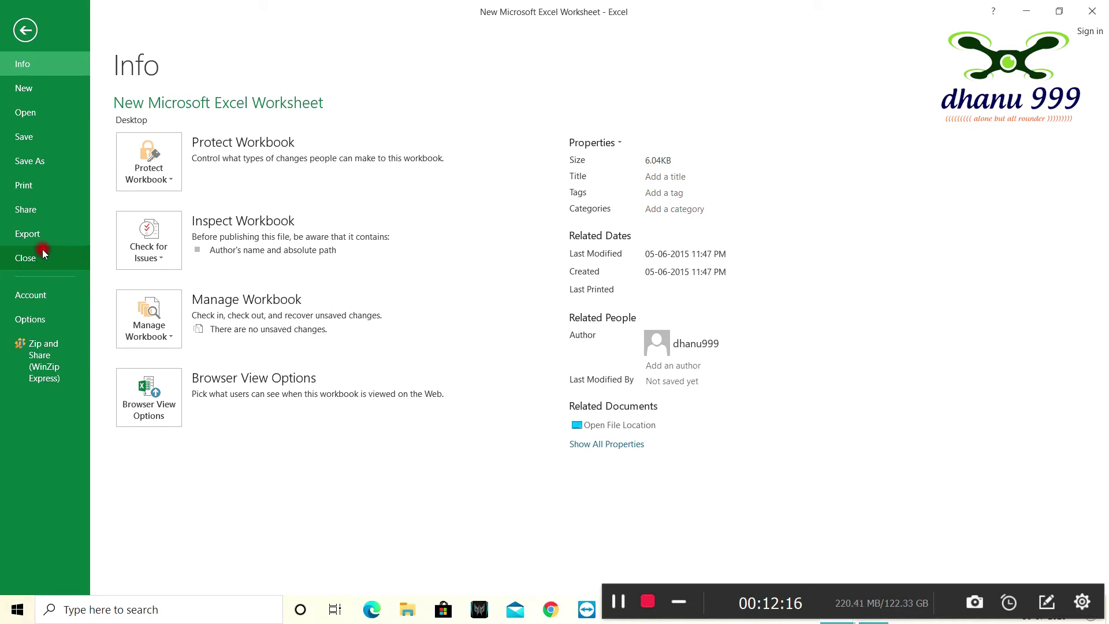
{"action": "left_click", "coordinate": [50, 192]}
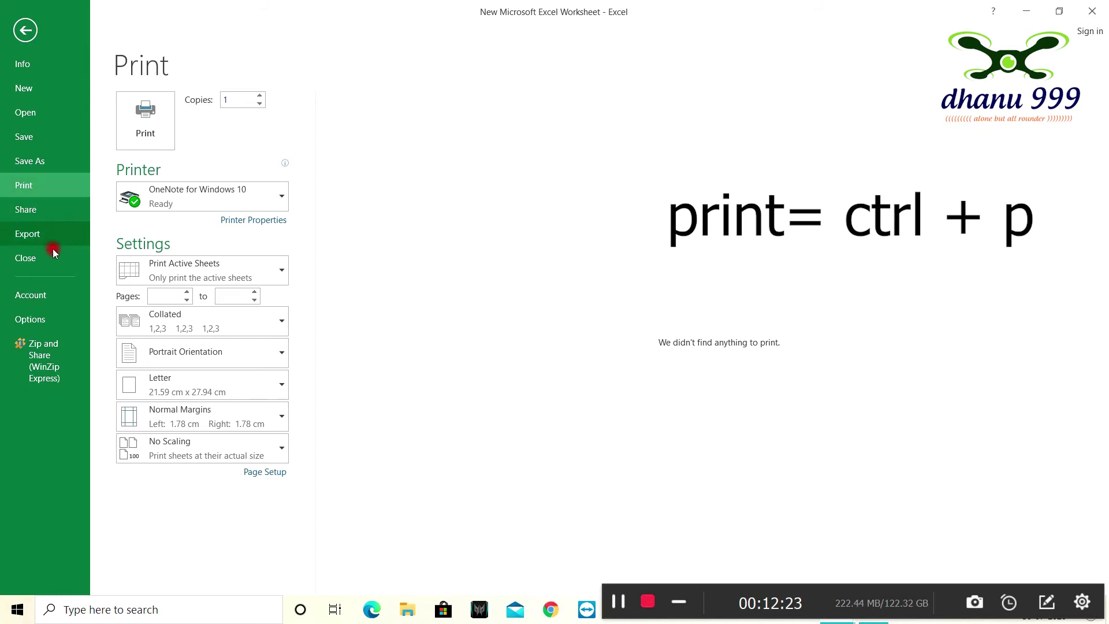
Step: Try the Dark Gray and White Office themes in the account settings and restore the Colorful theme
{"action": "left_click", "coordinate": [60, 295]}
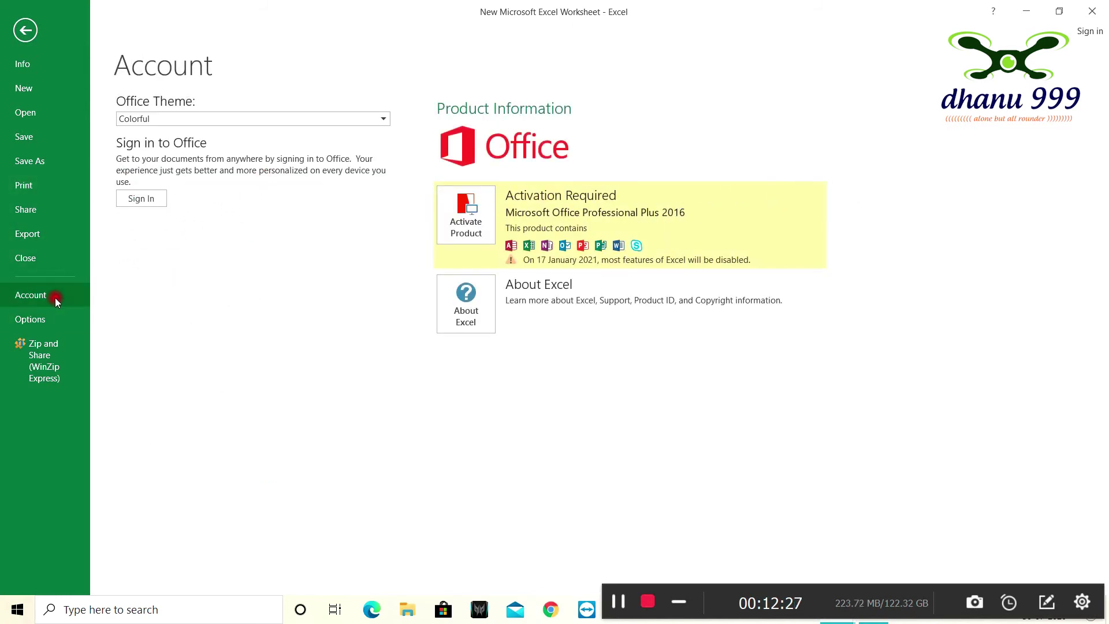
{"action": "left_click", "coordinate": [241, 122]}
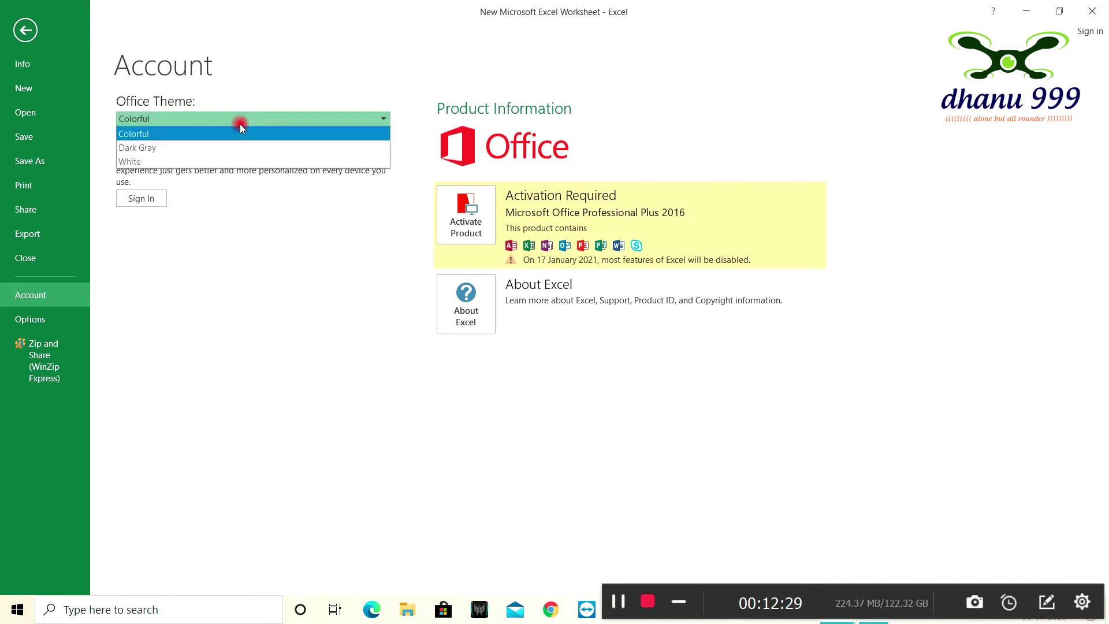
{"action": "left_click", "coordinate": [215, 135]}
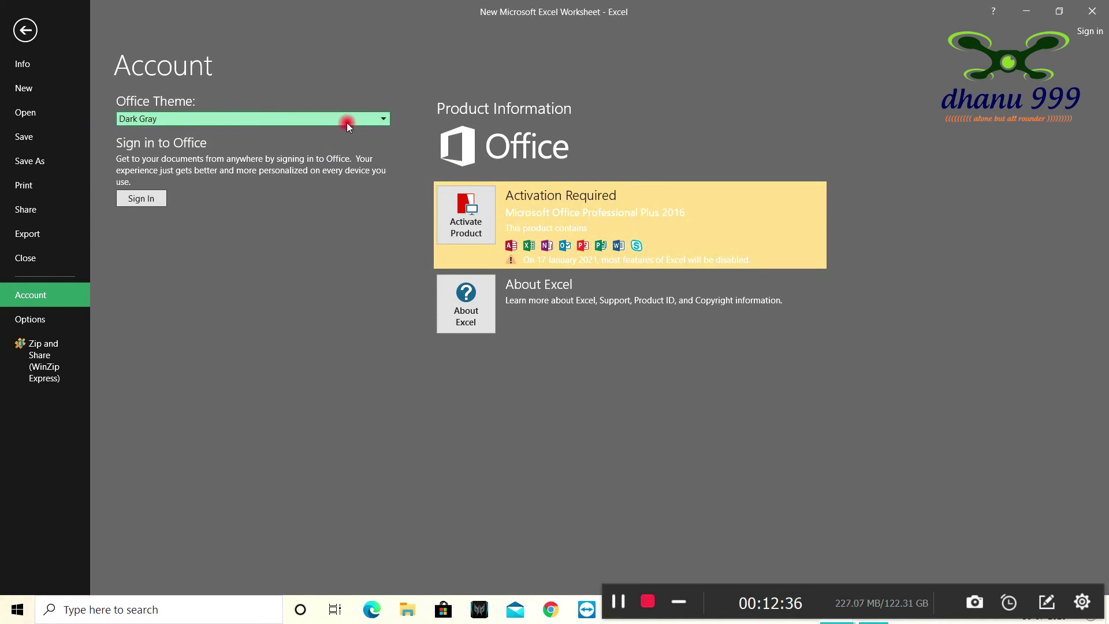
{"action": "left_click", "coordinate": [383, 118]}
{"action": "left_click", "coordinate": [361, 160]}
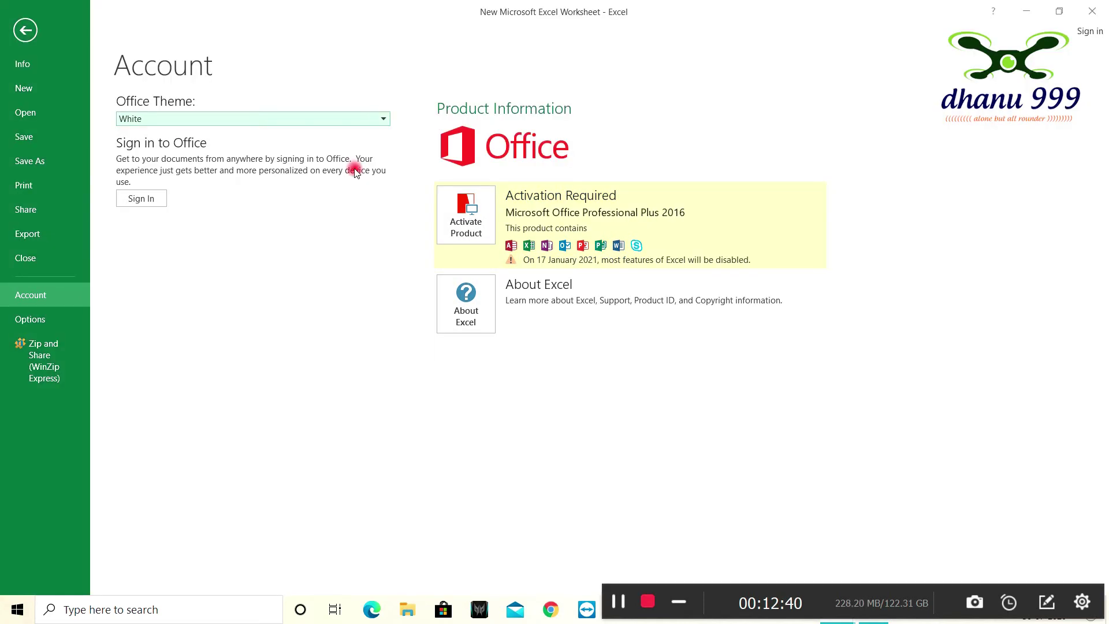
{"action": "left_click", "coordinate": [379, 121]}
{"action": "left_click", "coordinate": [347, 129]}
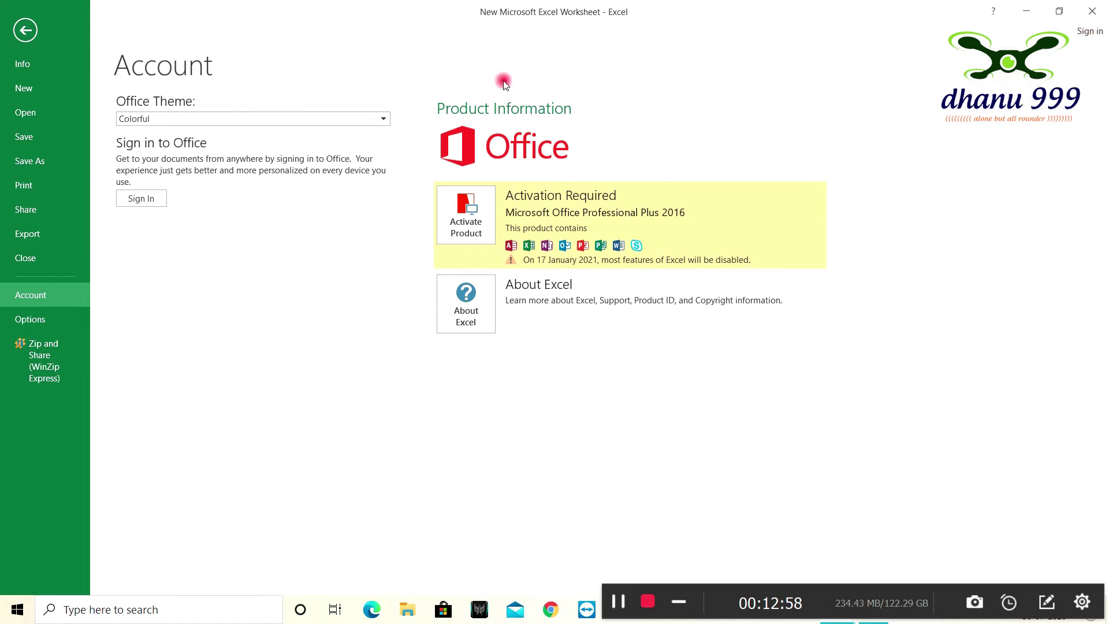
Step: Review the General, Formulas, Proofing and Save categories of Excel Options without changing them
{"action": "left_click", "coordinate": [58, 321]}
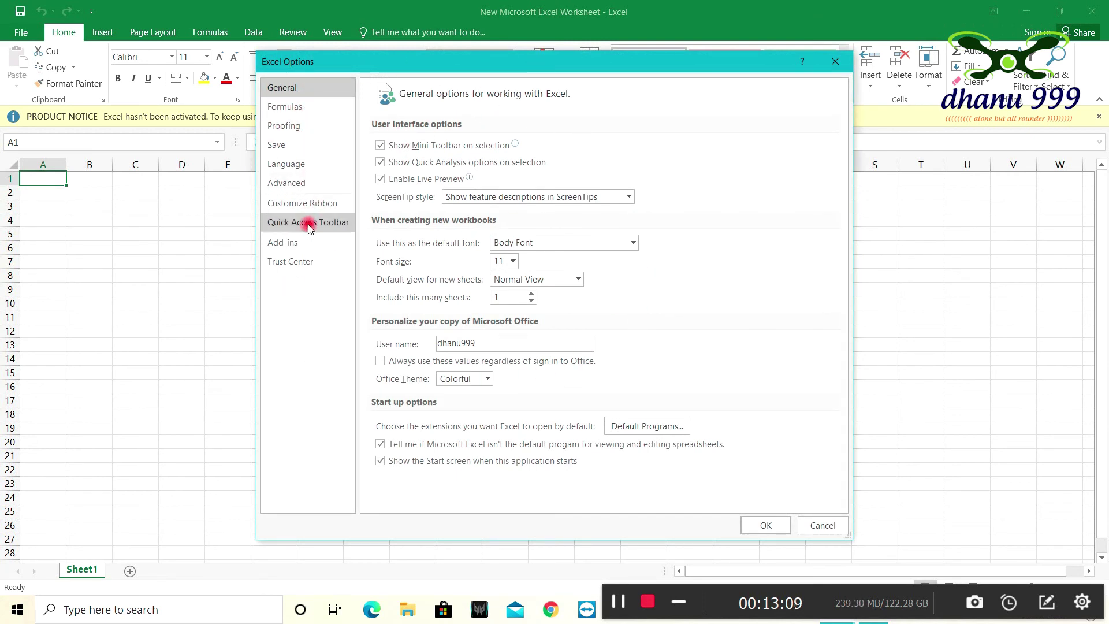
{"action": "left_click", "coordinate": [294, 109]}
{"action": "left_click", "coordinate": [291, 127]}
{"action": "left_click", "coordinate": [291, 146]}
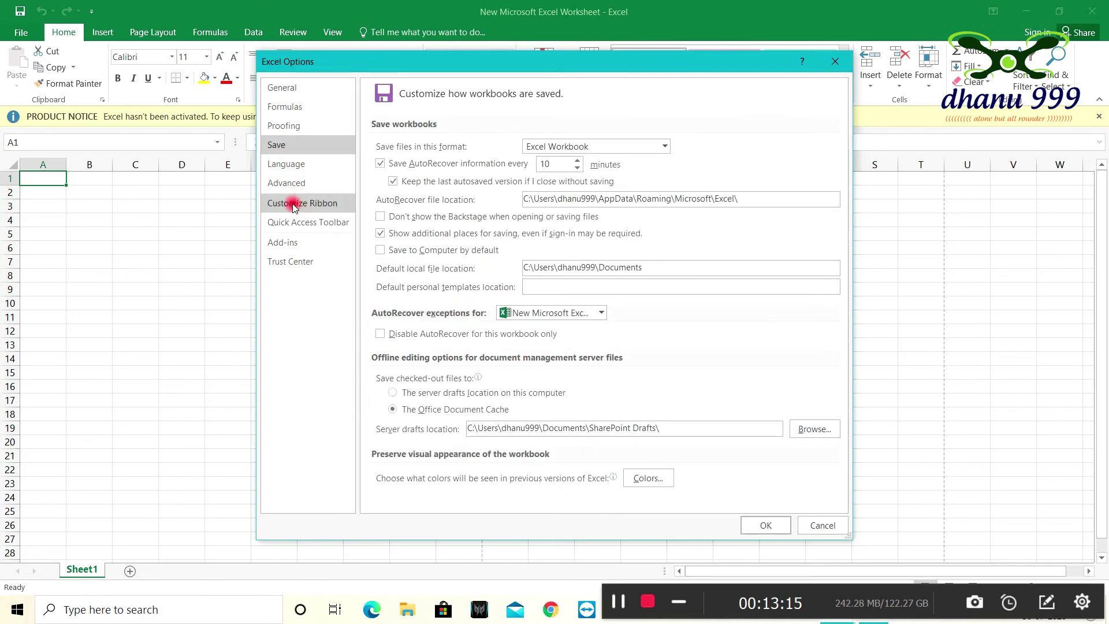
Step: Hide the Home tab from the ribbon through the Customize Ribbon options
{"action": "left_click", "coordinate": [311, 204]}
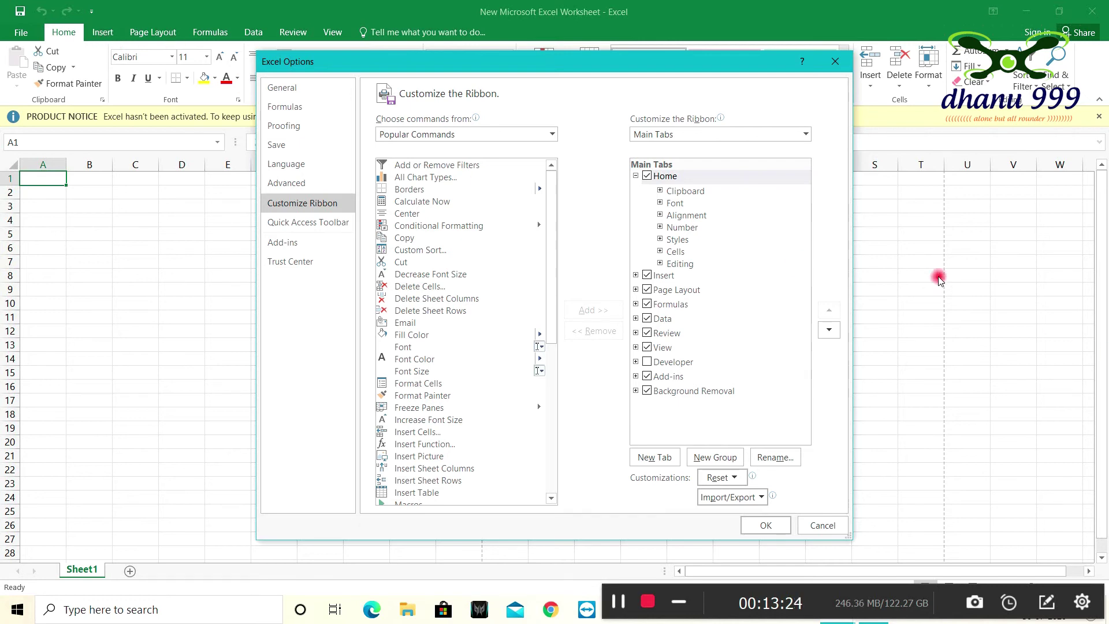
{"action": "left_click", "coordinate": [650, 178]}
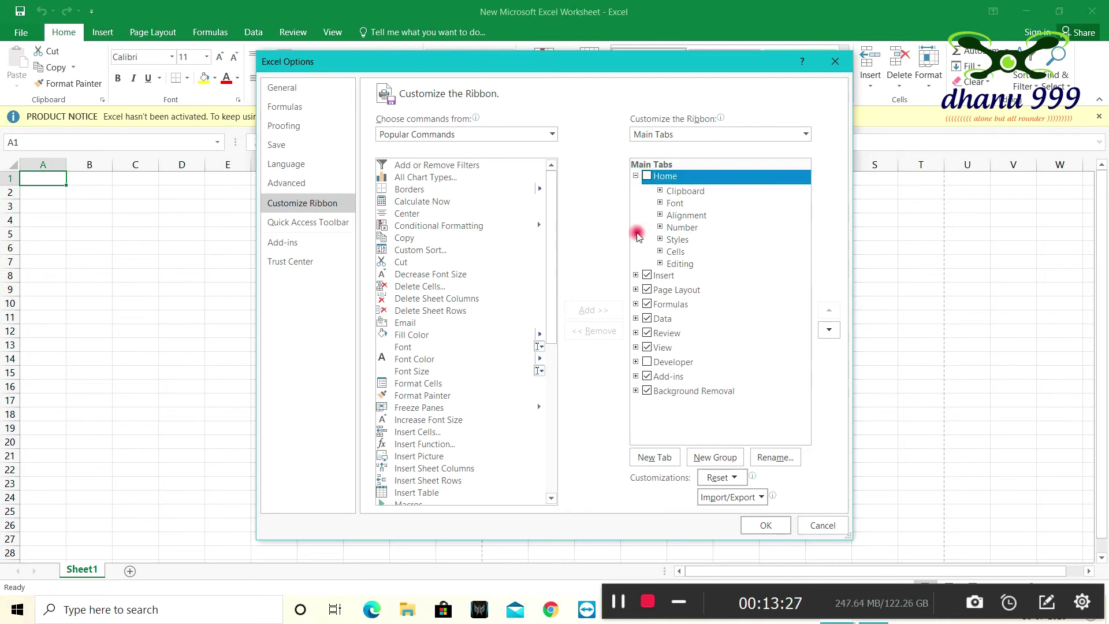
{"action": "left_click", "coordinate": [648, 176]}
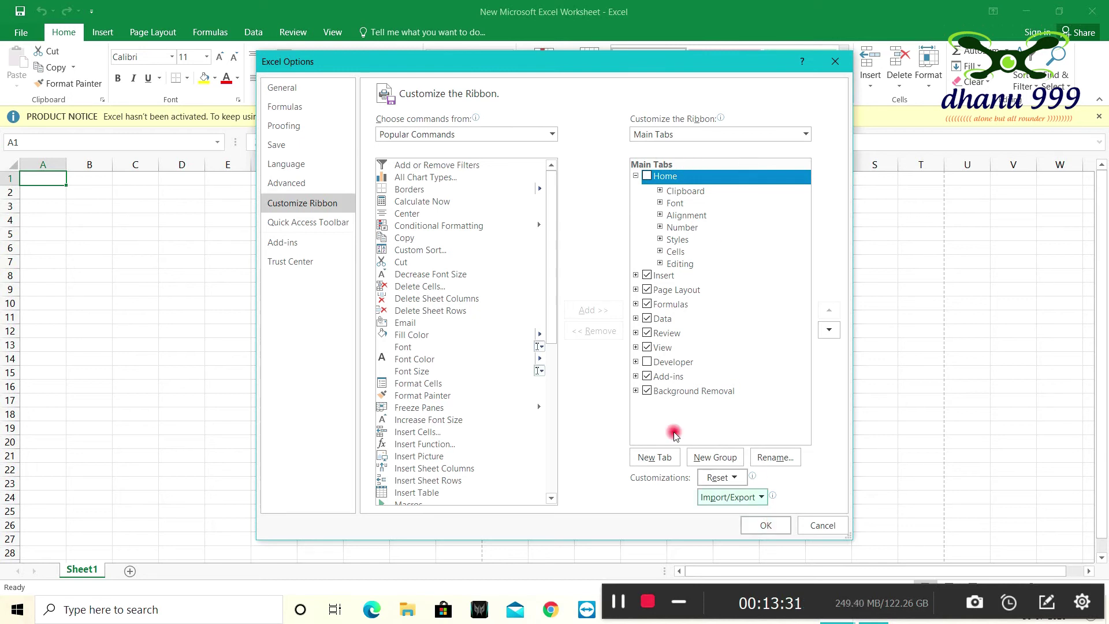
{"action": "left_click", "coordinate": [765, 525]}
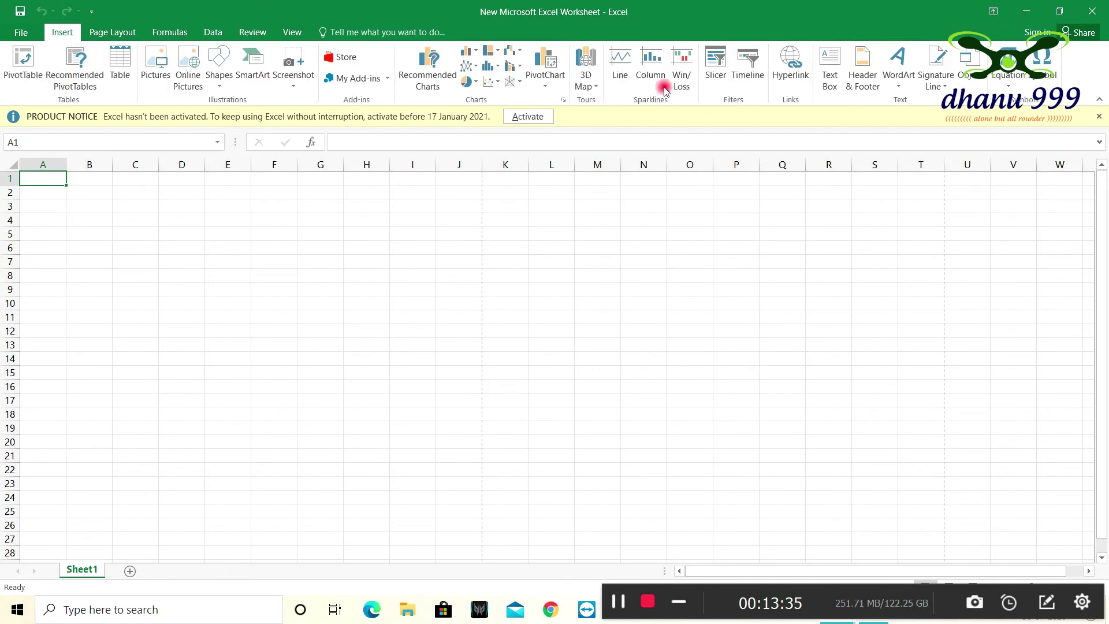
Step: Restore the Home tab to the ribbon through the Customize Ribbon options and display its commands
{"action": "left_click", "coordinate": [22, 32]}
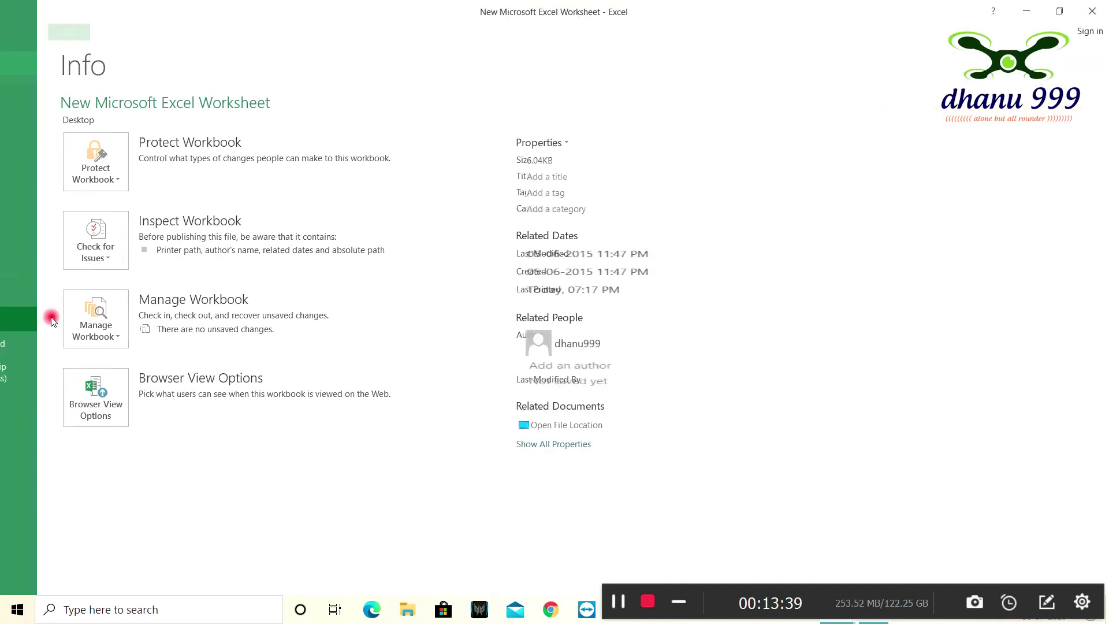
{"action": "left_click", "coordinate": [50, 317]}
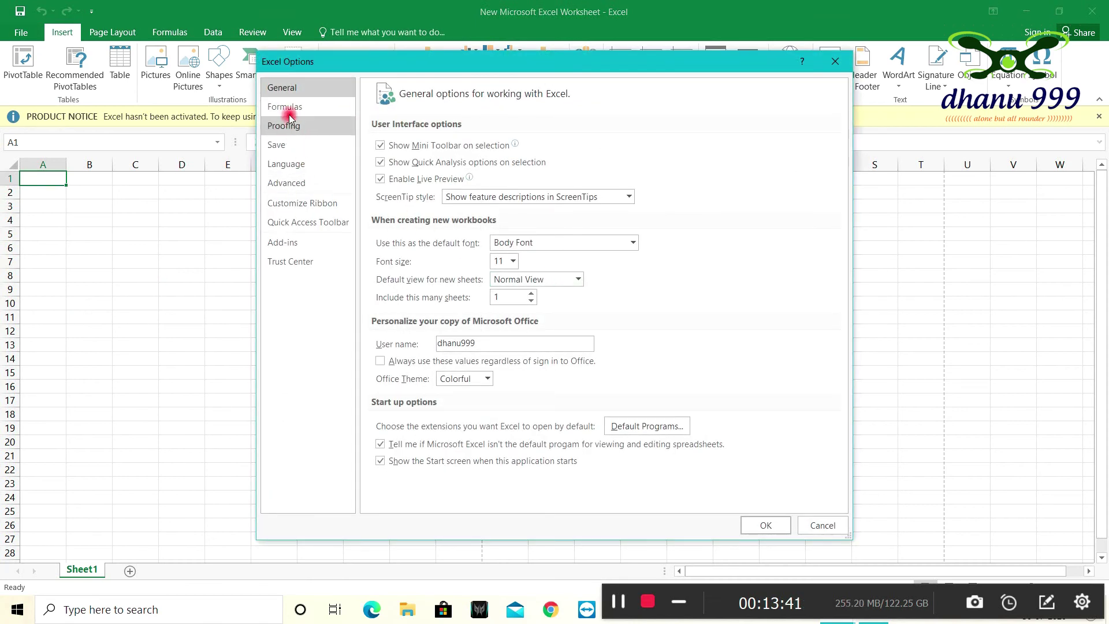
{"action": "left_click", "coordinate": [297, 203]}
{"action": "left_click", "coordinate": [647, 175]}
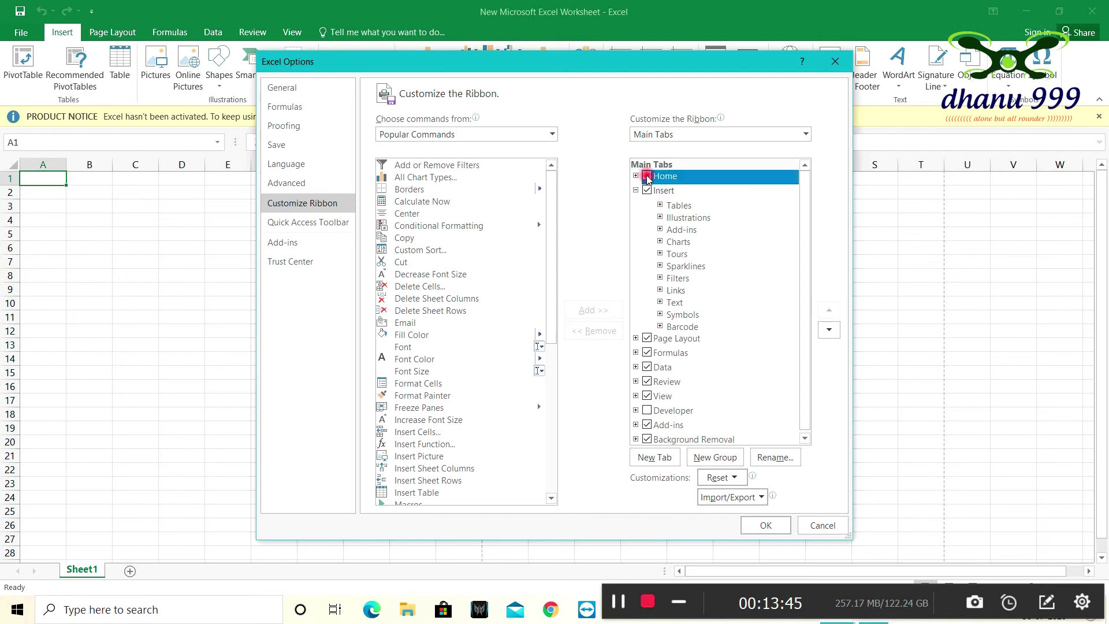
{"action": "left_click", "coordinate": [767, 525]}
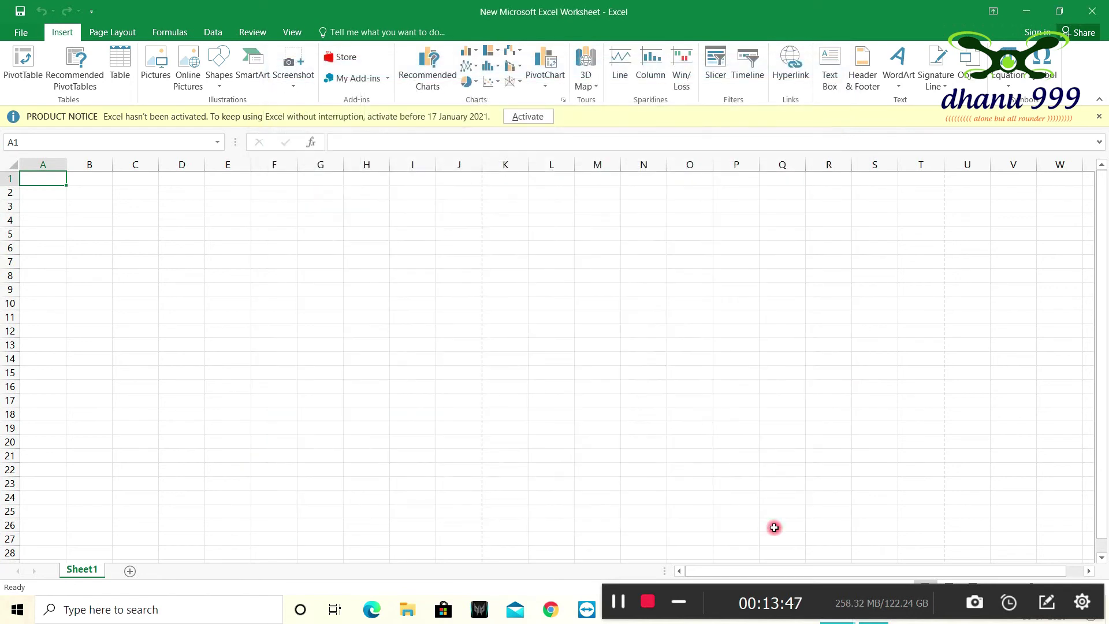
{"action": "left_click", "coordinate": [64, 32]}
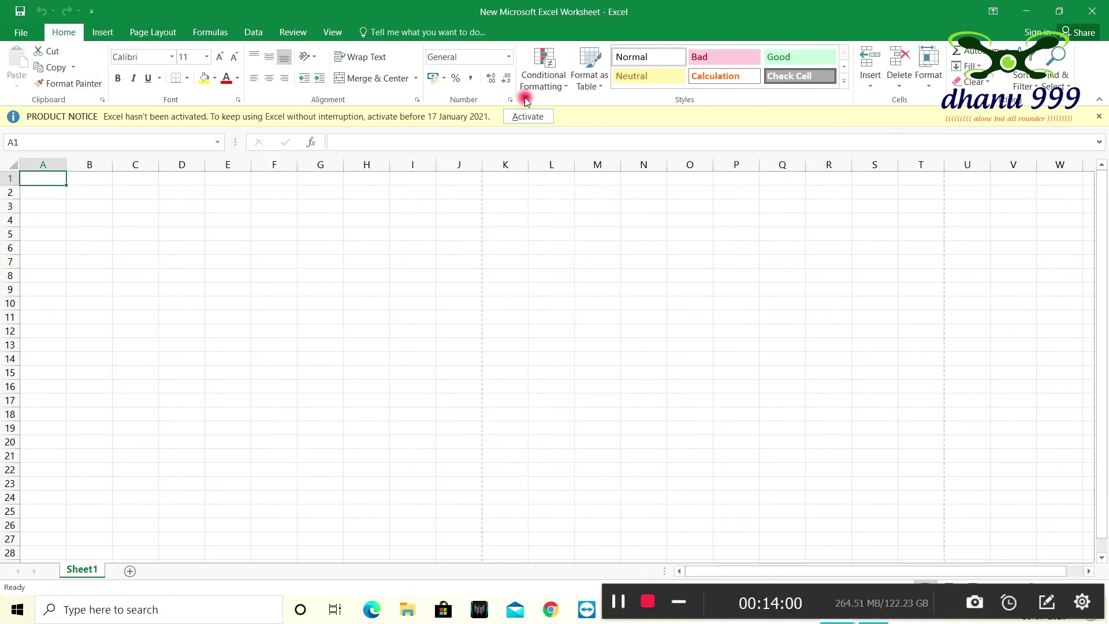
Step: Reset all ribbon and Quick Access Toolbar customizations through the Customize Ribbon options
{"action": "double_click", "coordinate": [25, 33]}
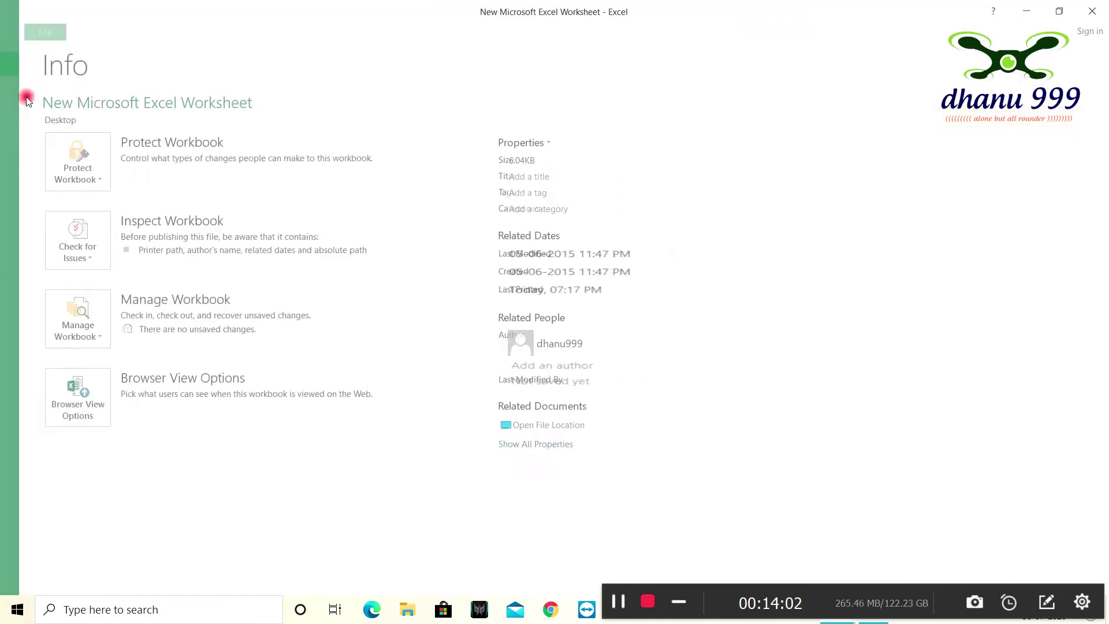
{"action": "left_click", "coordinate": [18, 32]}
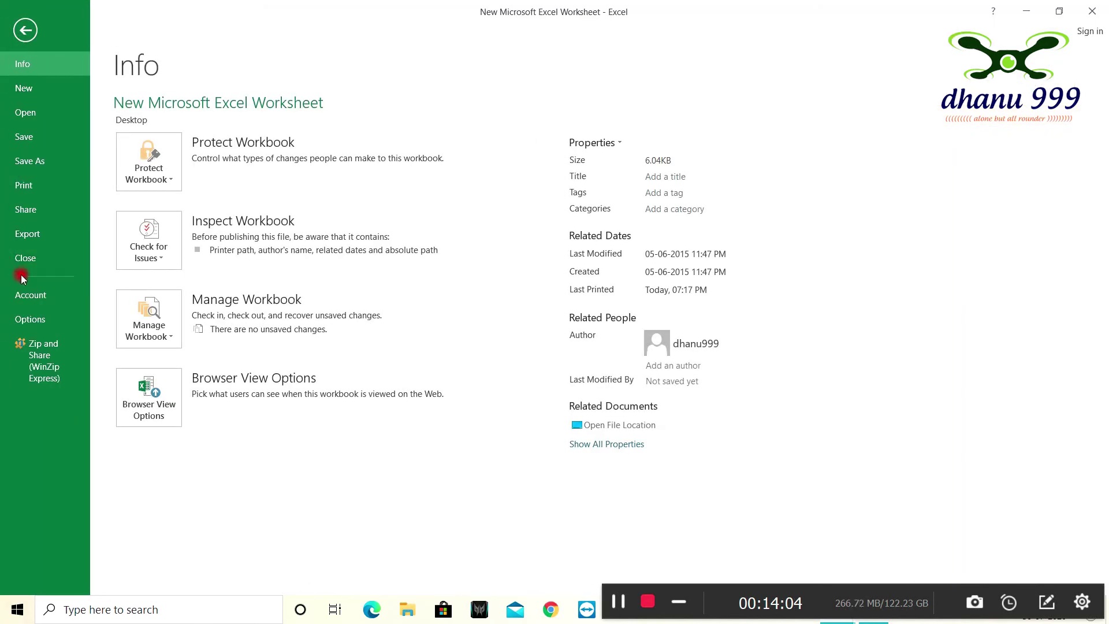
{"action": "left_click", "coordinate": [30, 319]}
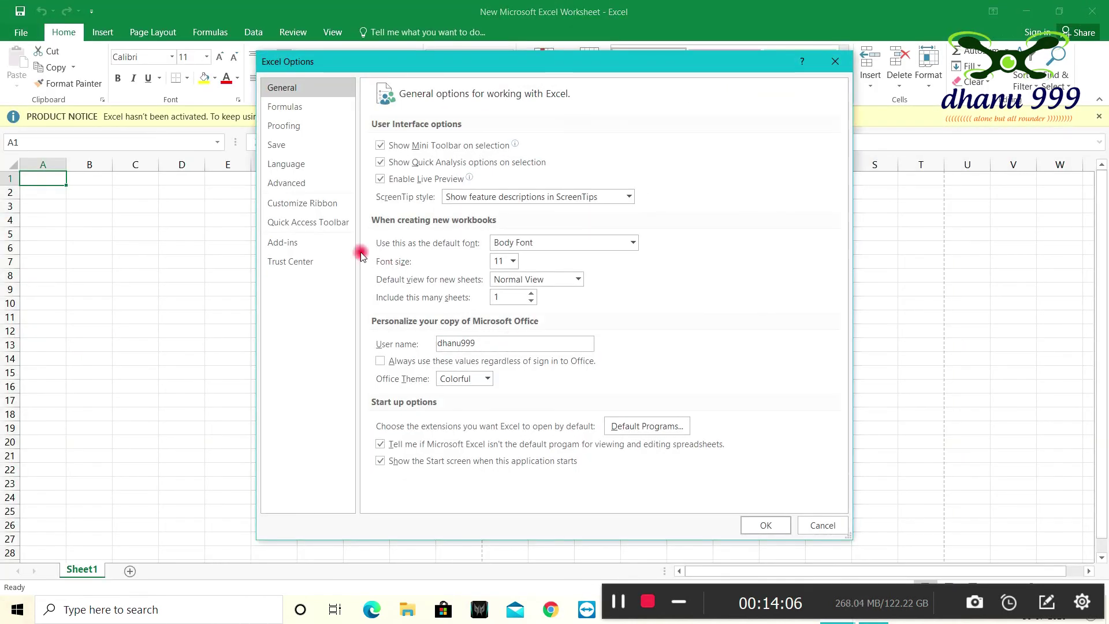
{"action": "left_click", "coordinate": [305, 205]}
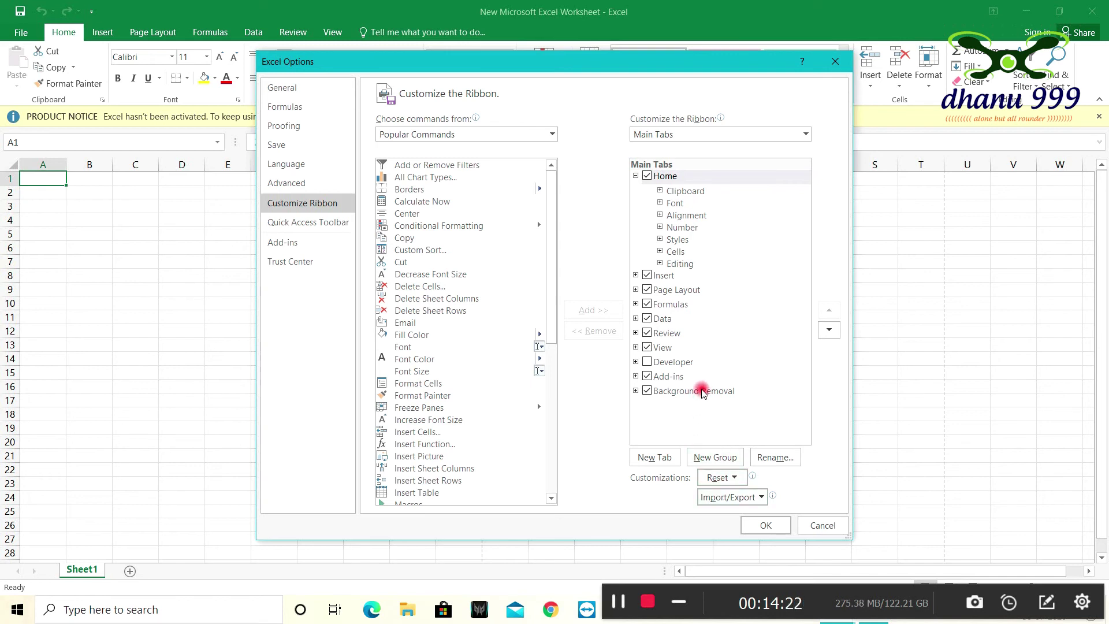
{"action": "left_click", "coordinate": [727, 480]}
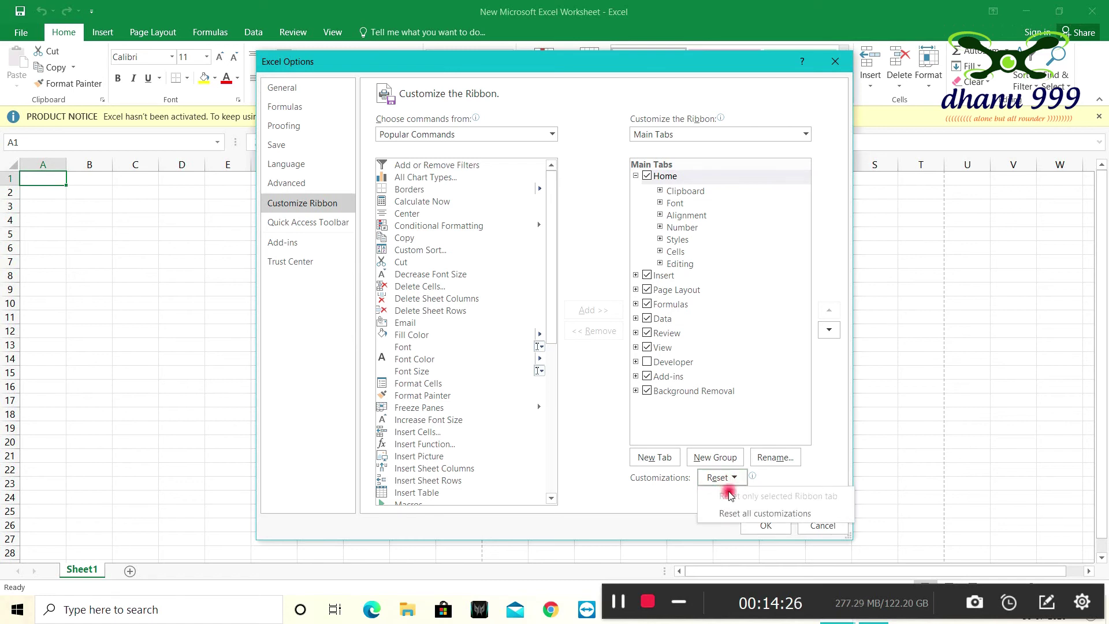
{"action": "left_click", "coordinate": [737, 513]}
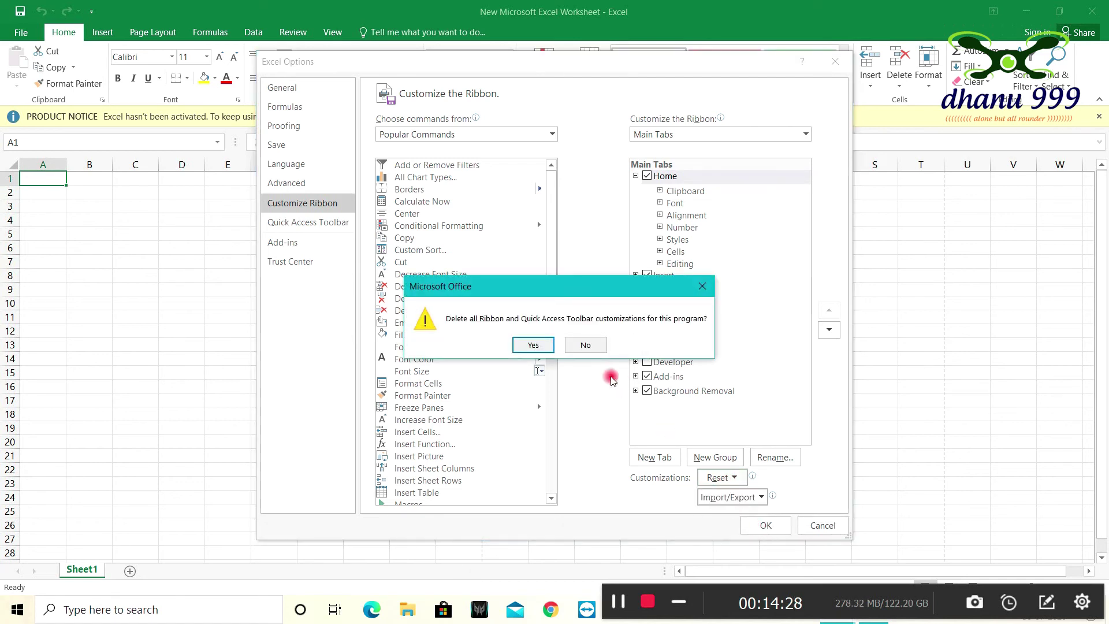
{"action": "left_click", "coordinate": [536, 344]}
{"action": "left_click", "coordinate": [762, 523]}
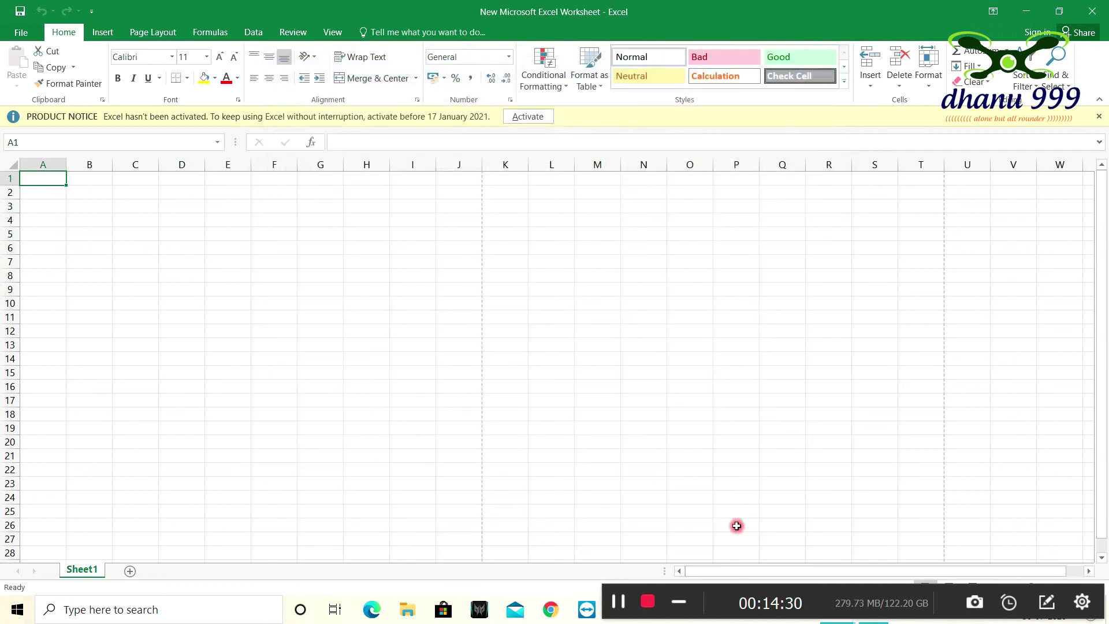
Step: Add the Sum command to the Quick Access Toolbar through Excel Options and display the toolbar's customization list
{"action": "left_click", "coordinate": [20, 36]}
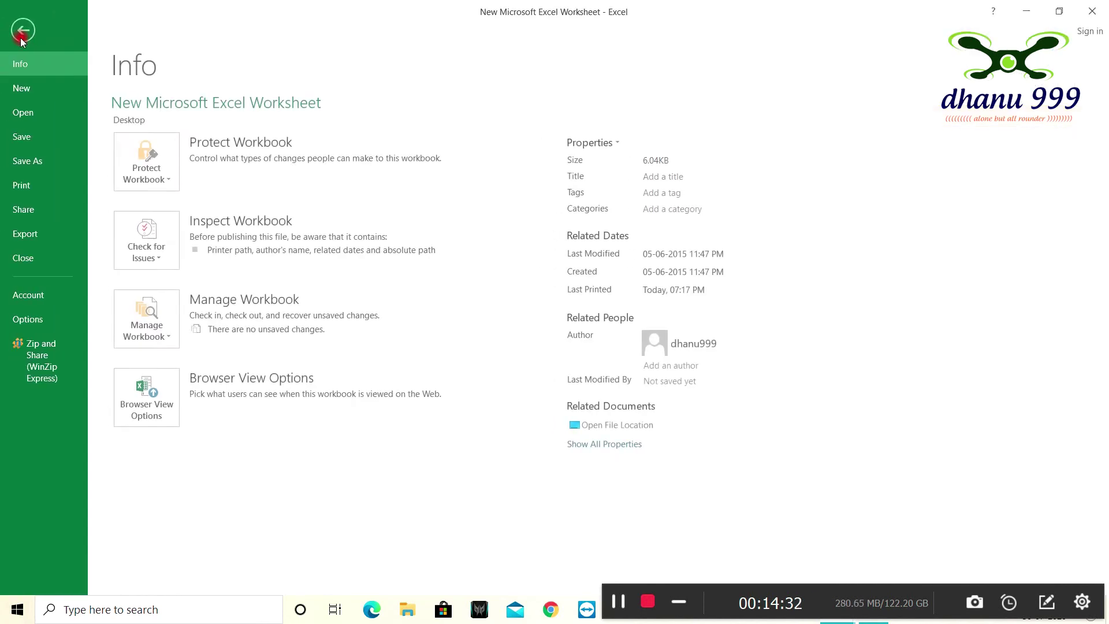
{"action": "left_click", "coordinate": [51, 328]}
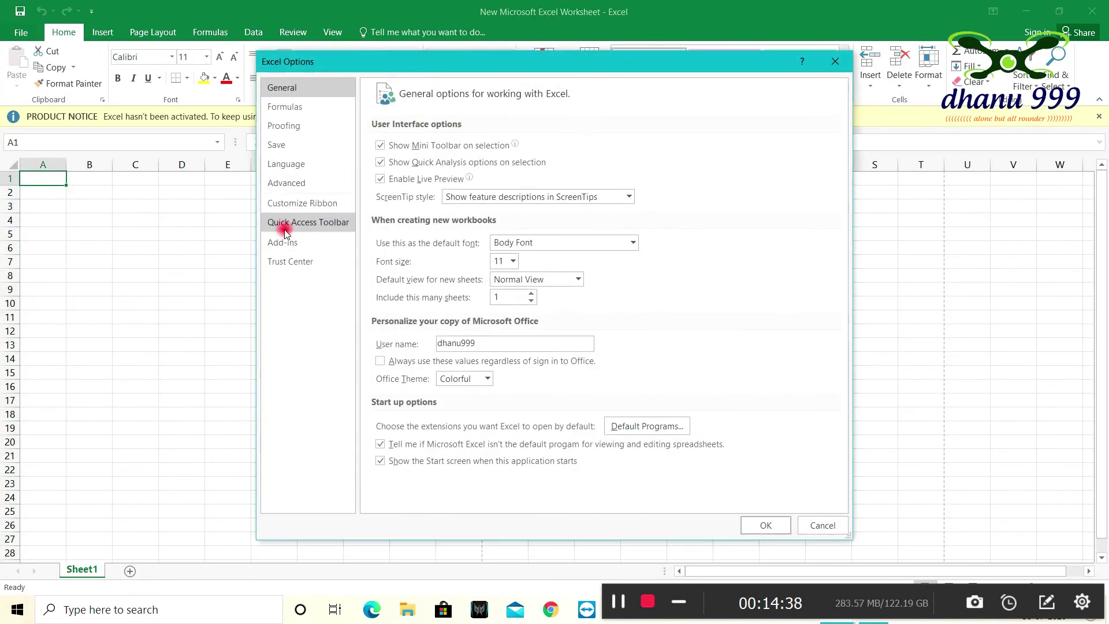
{"action": "left_click", "coordinate": [283, 223]}
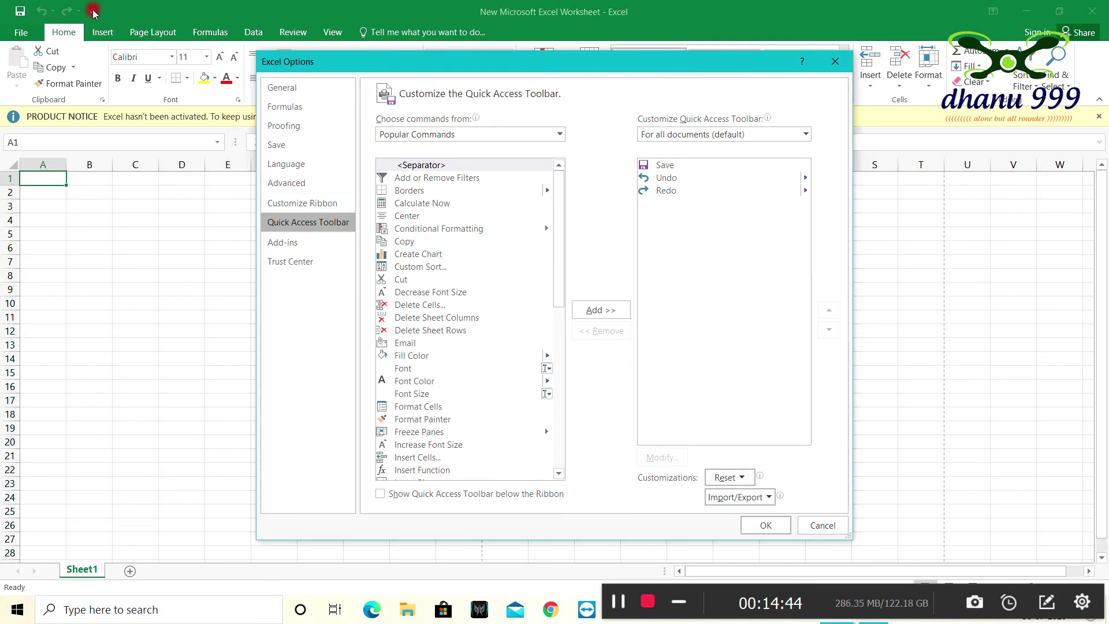
{"action": "left_click", "coordinate": [404, 280]}
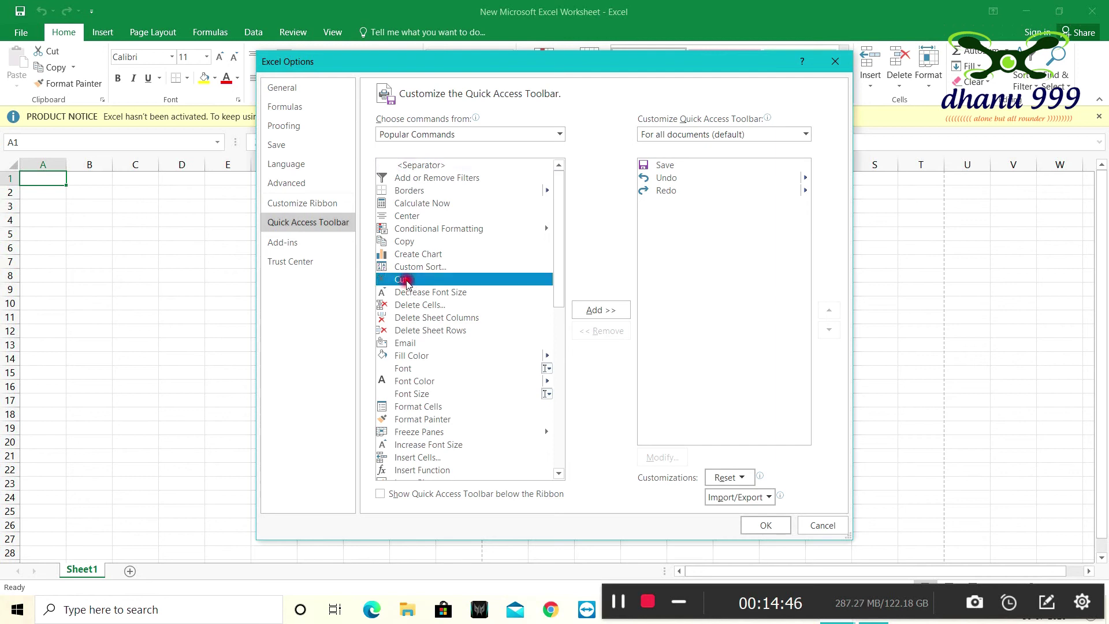
{"action": "scroll", "coordinate": [414, 296], "scroll_direction": "down", "scroll_amount": 4}
{"action": "left_click", "coordinate": [406, 356]}
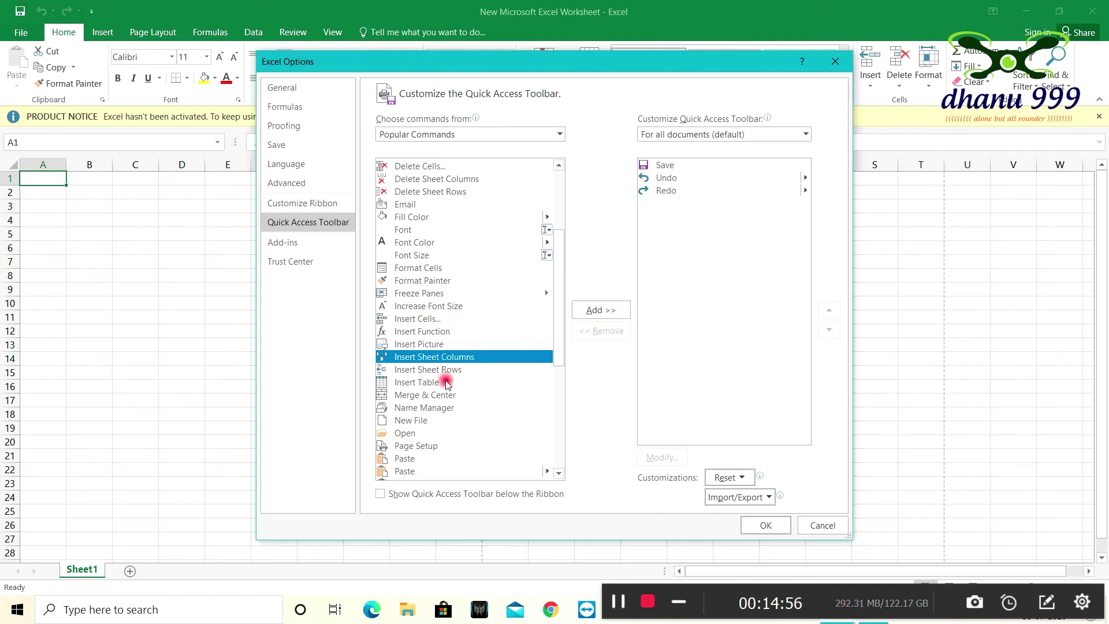
{"action": "scroll", "coordinate": [445, 381], "scroll_direction": "down", "scroll_amount": 6}
{"action": "left_click", "coordinate": [405, 426]}
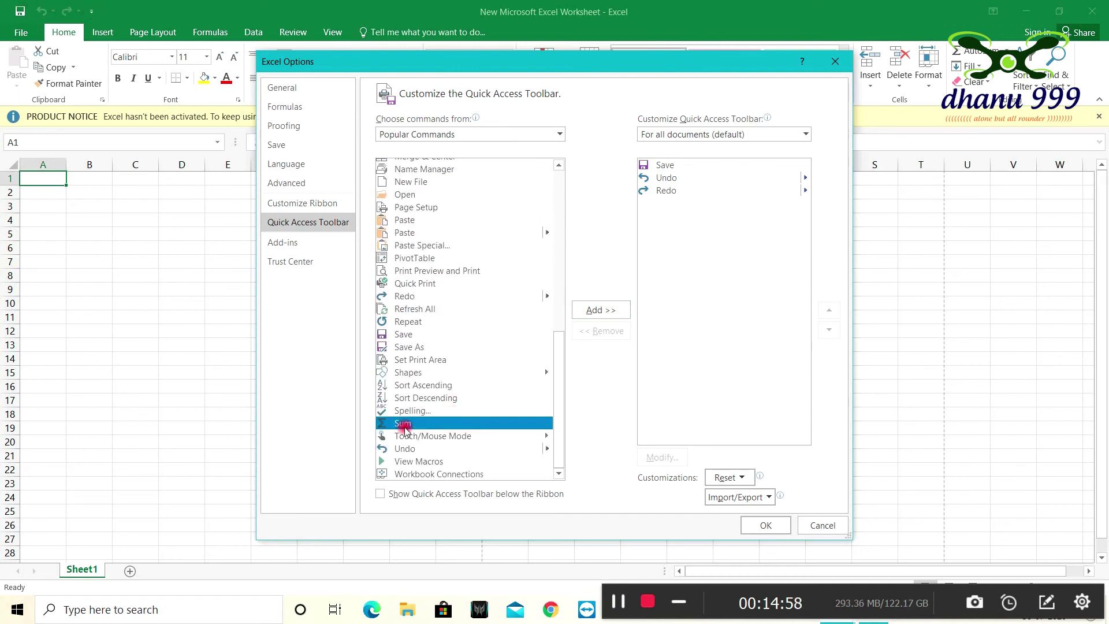
{"action": "left_click", "coordinate": [597, 310]}
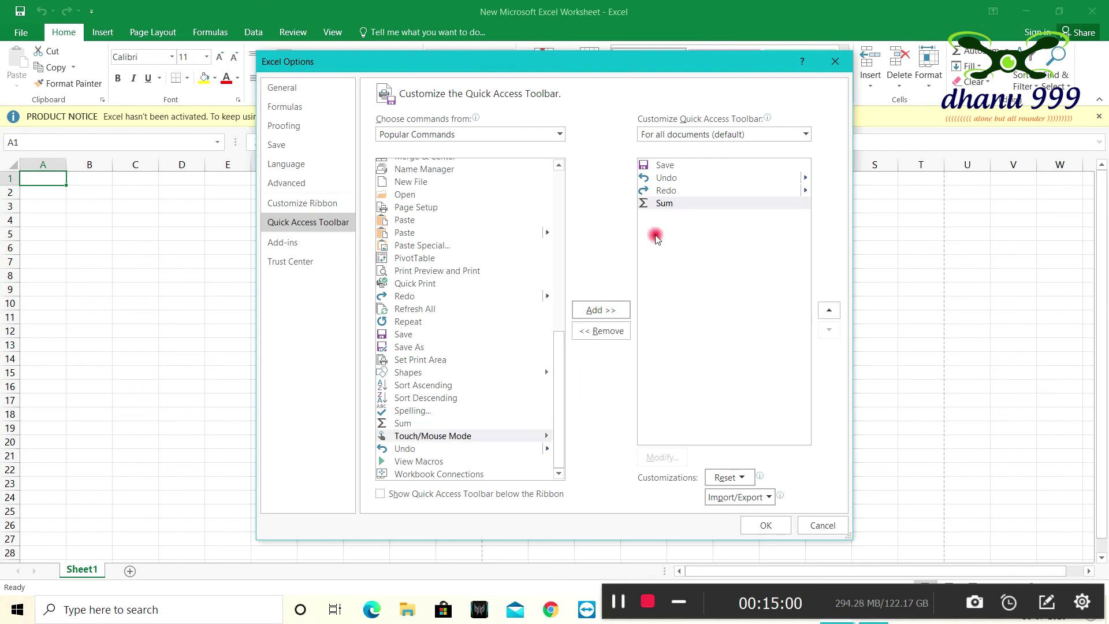
{"action": "left_click", "coordinate": [763, 525]}
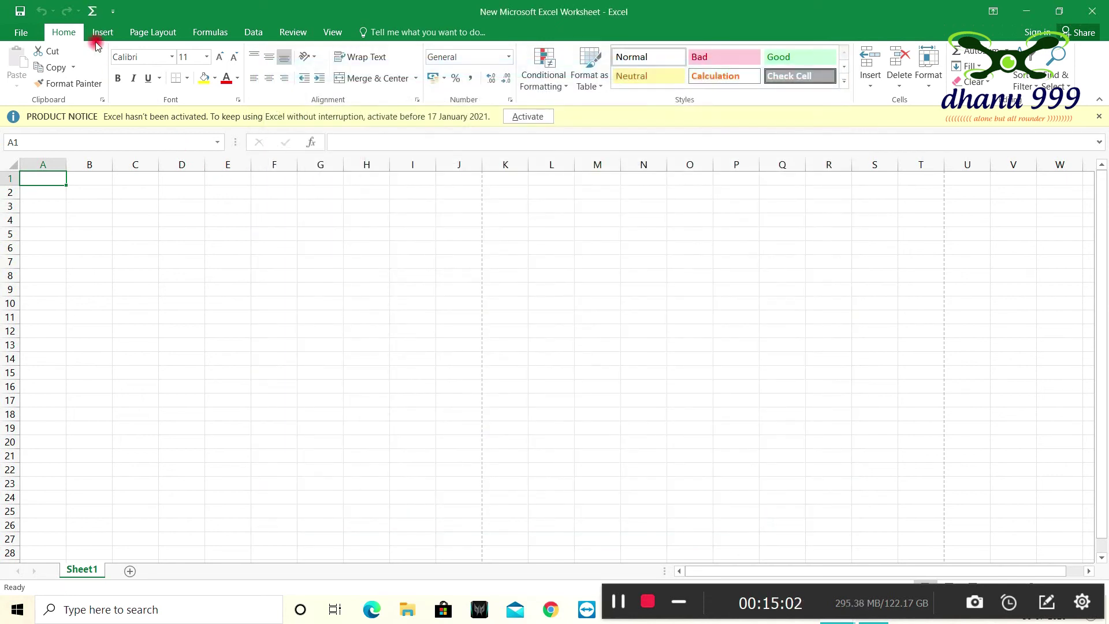
{"action": "left_click", "coordinate": [113, 11]}
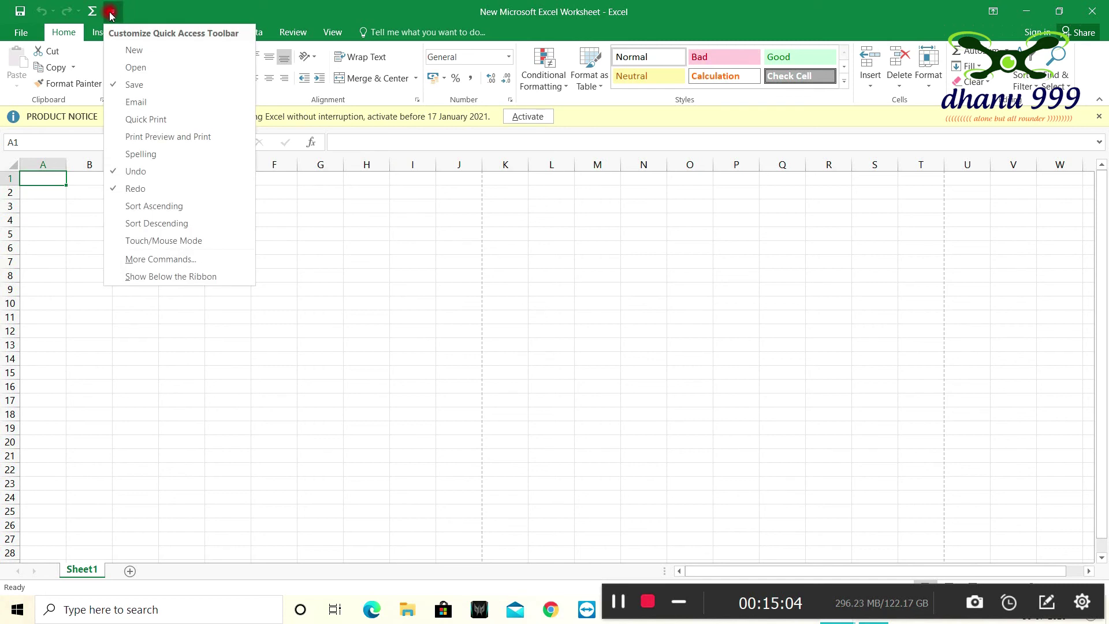
Step: Remove the Sum command from the Quick Access Toolbar through Excel Options and check the toolbar's customization list
{"action": "left_click", "coordinate": [21, 26]}
{"action": "left_click", "coordinate": [21, 29]}
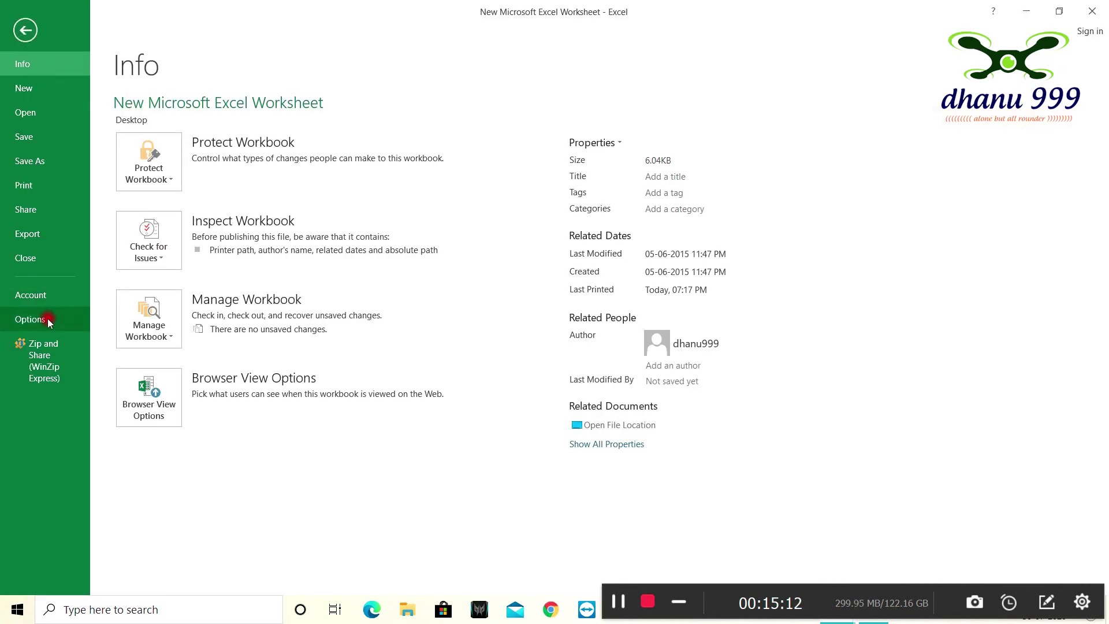
{"action": "left_click", "coordinate": [31, 320]}
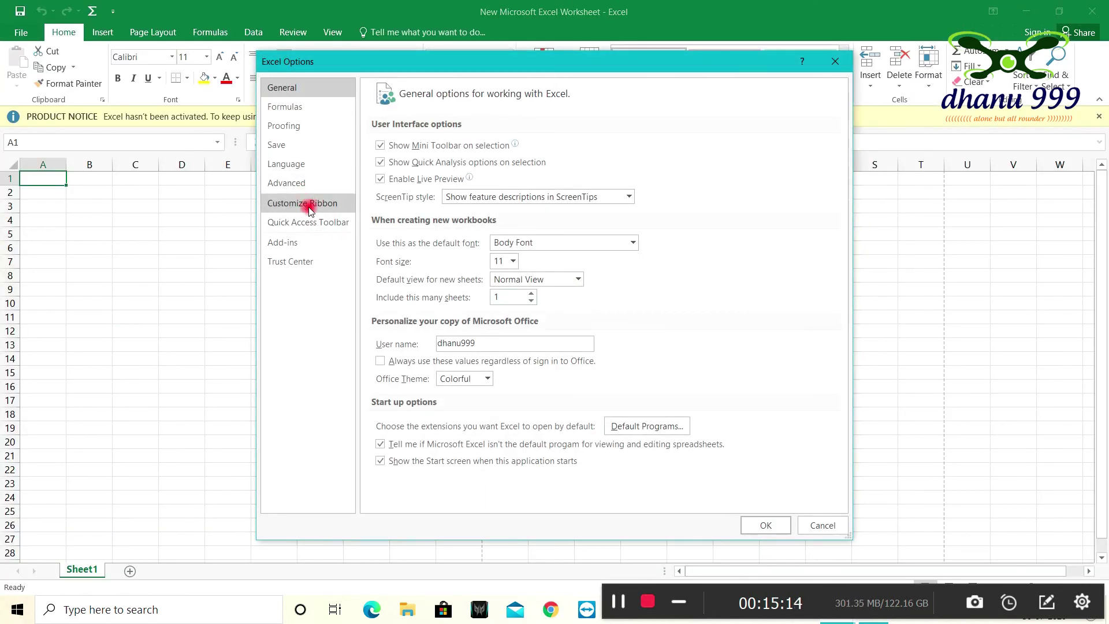
{"action": "left_click", "coordinate": [309, 205]}
{"action": "left_click", "coordinate": [300, 222]}
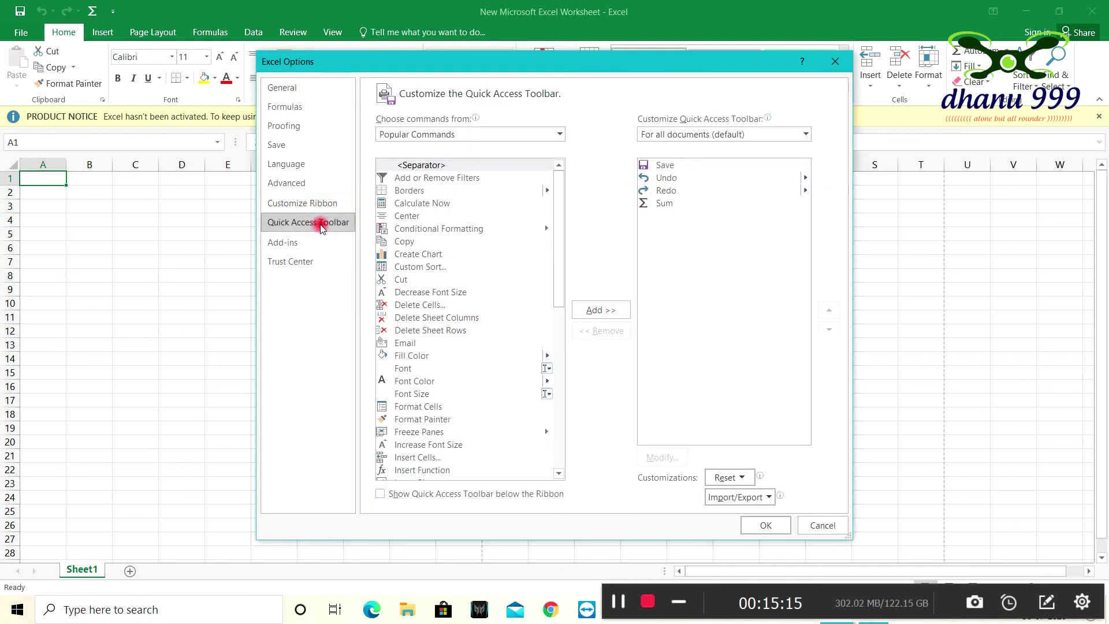
{"action": "left_click", "coordinate": [650, 205]}
{"action": "left_click", "coordinate": [602, 331]}
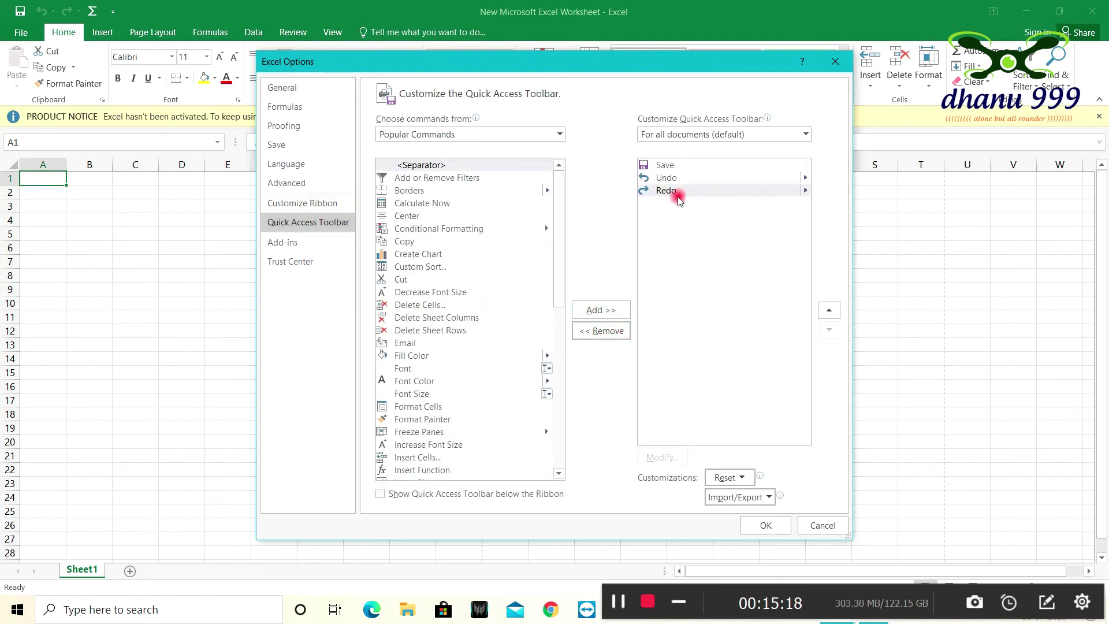
{"action": "left_click", "coordinate": [761, 524]}
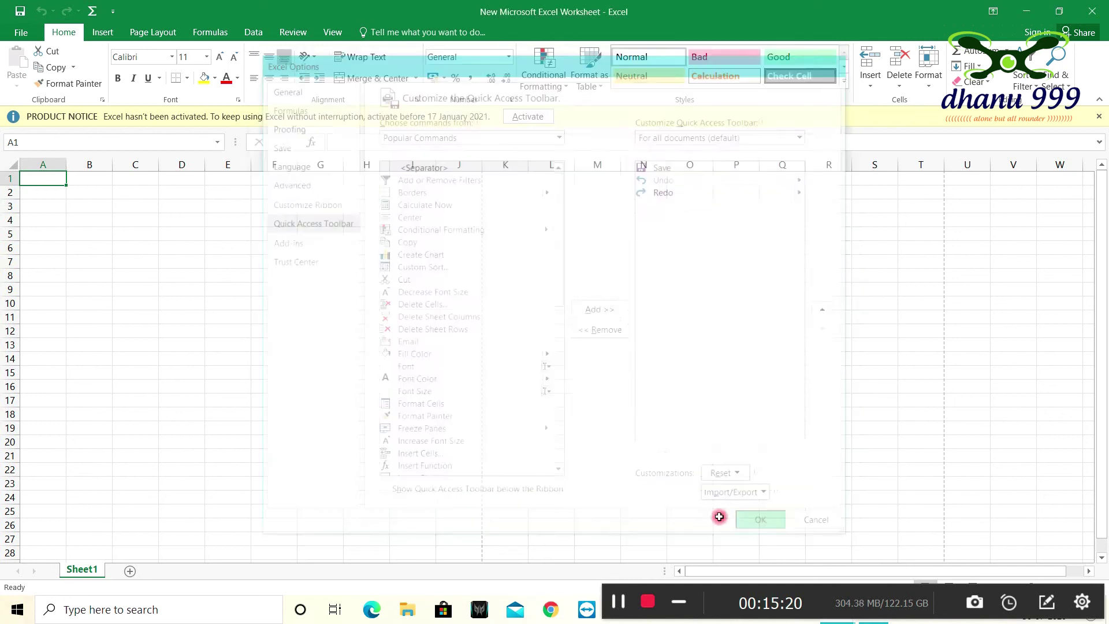
{"action": "left_click", "coordinate": [93, 13]}
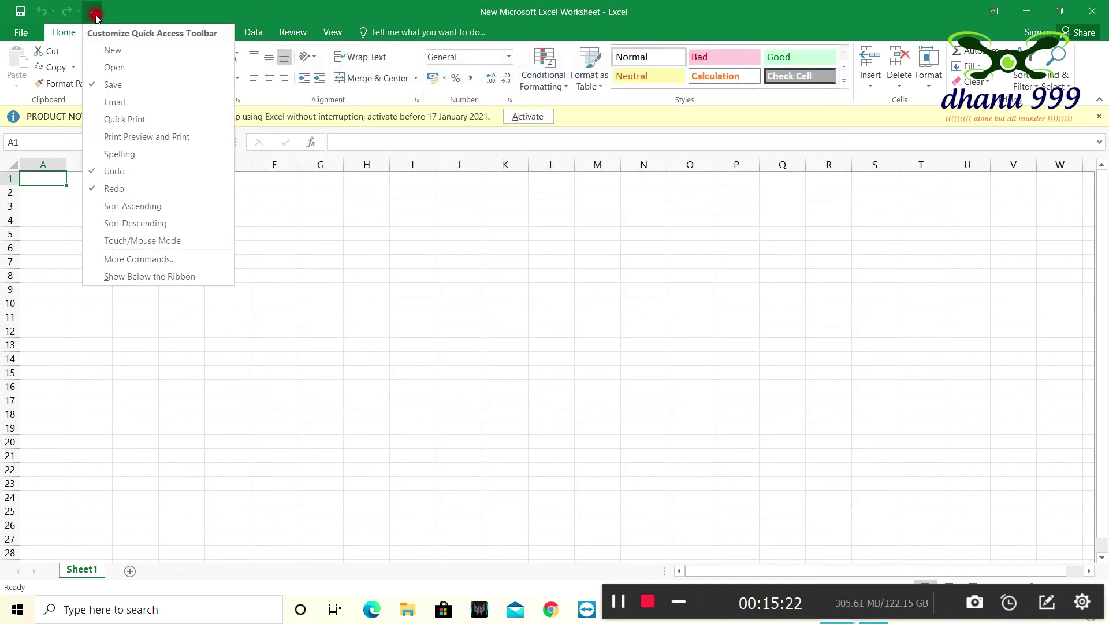
{"action": "left_click", "coordinate": [96, 15]}
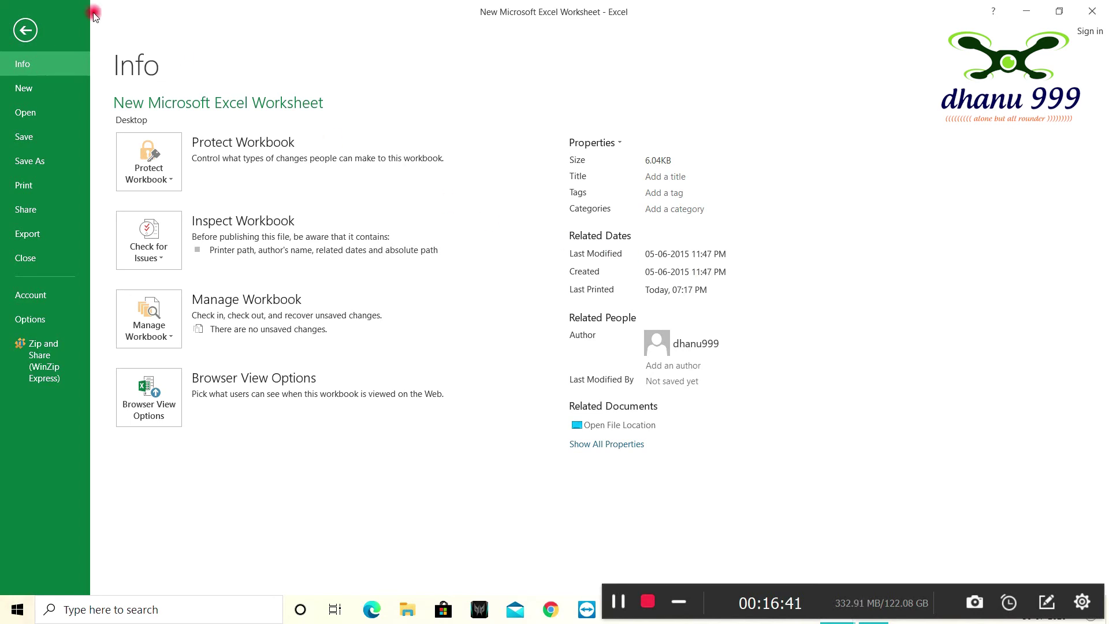
Step: Enter "zvddzdvd" in cell G7 and "zfz" in cell H6, and display the workbook's Info page
{"action": "left_click", "coordinate": [24, 30]}
{"action": "type", "text": "zvddzdvd"}
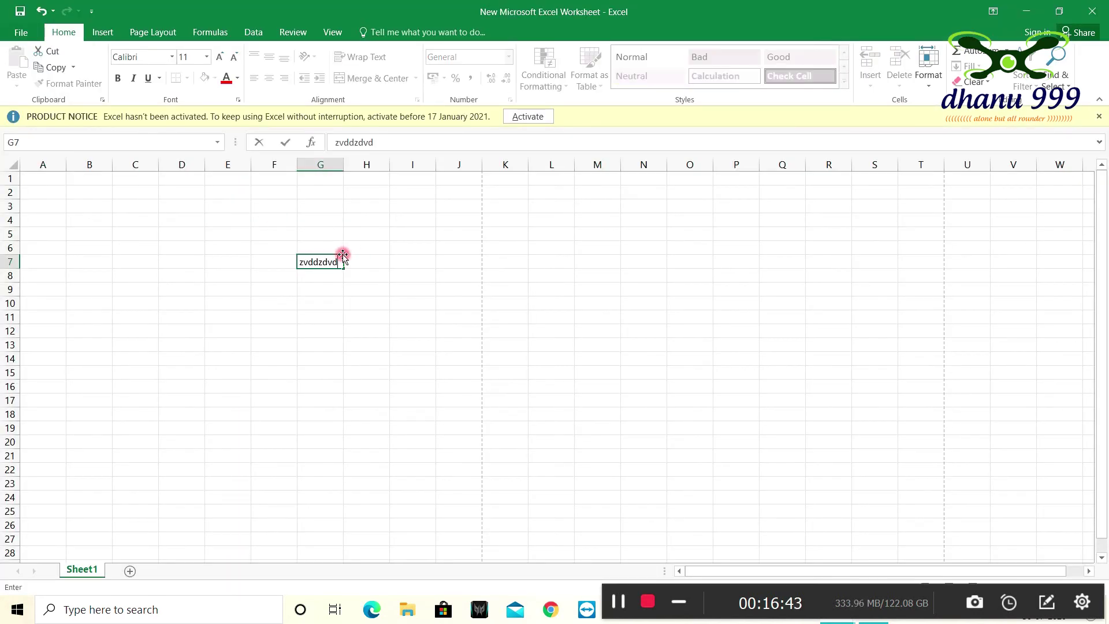
{"action": "left_click", "coordinate": [386, 250]}
{"action": "type", "text": "zfz"}
{"action": "left_click", "coordinate": [21, 17]}
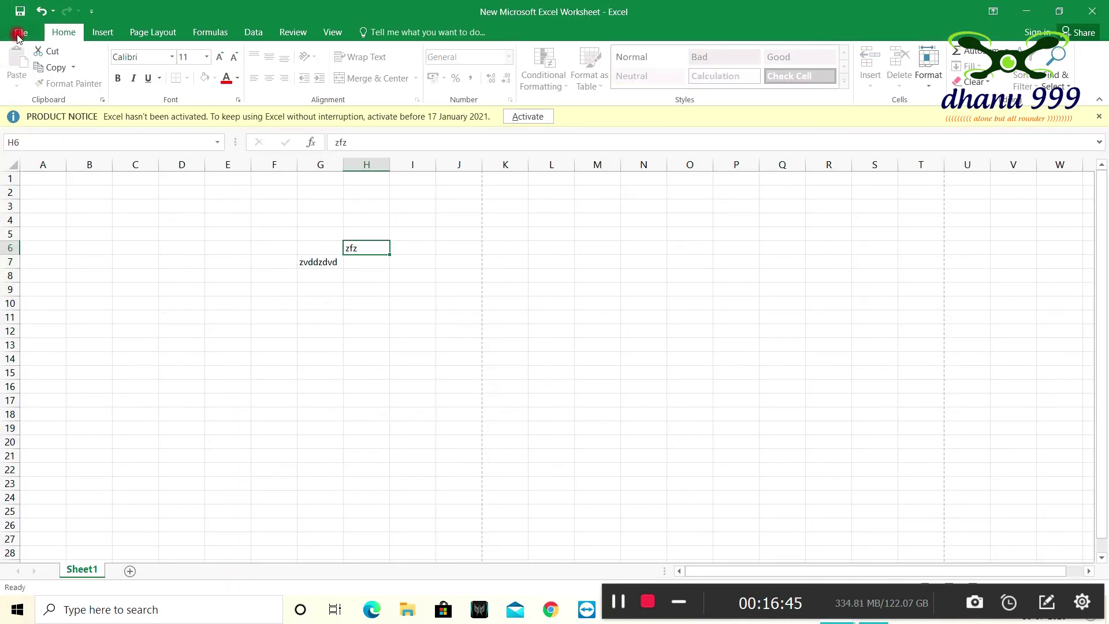
{"action": "left_click", "coordinate": [23, 34]}
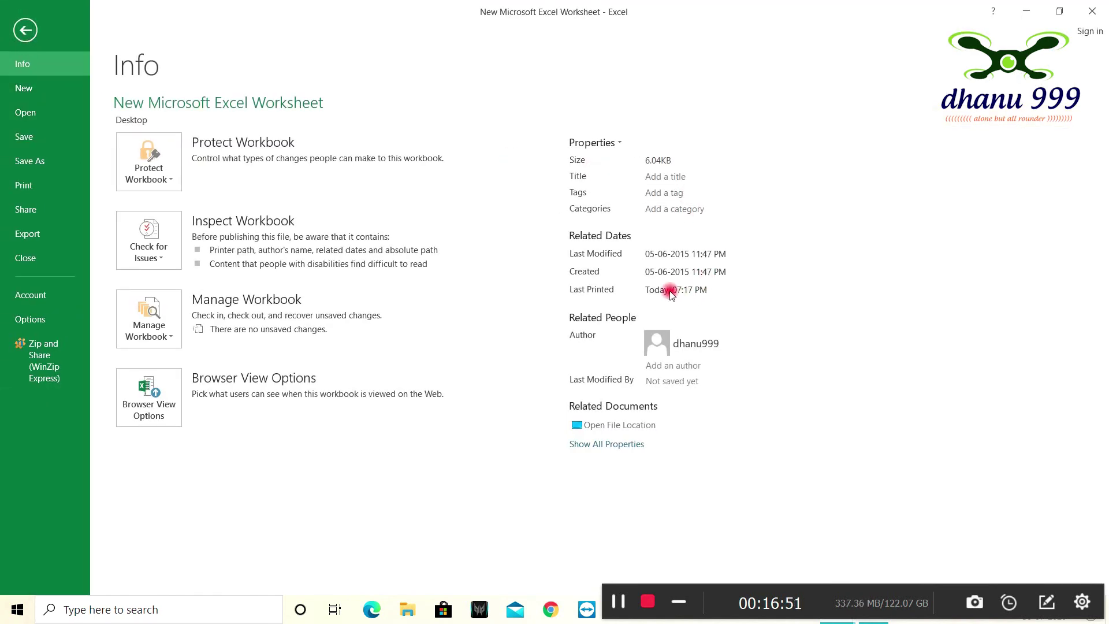
Step: Enter "Cczvdzv" in cell K5, save the workbook and check its related dates on the Info page
{"action": "left_click", "coordinate": [26, 46]}
{"action": "left_click", "coordinate": [509, 230]}
{"action": "type", "text": "Ccz"}
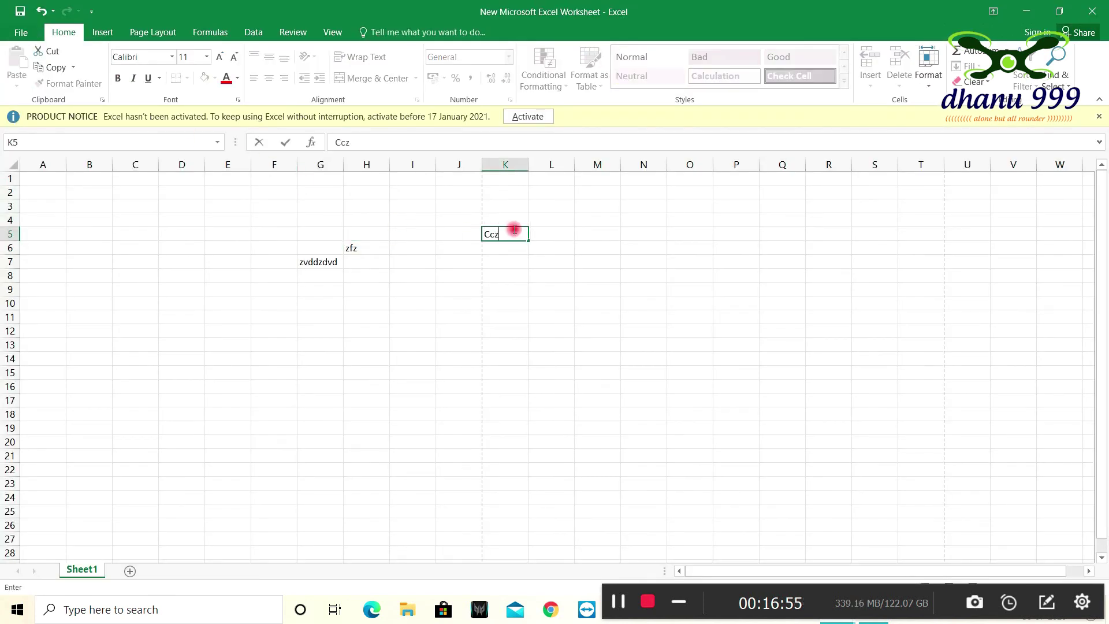
{"action": "type", "text": "vdzv"}
{"action": "key", "text": "ctrl+Return"}
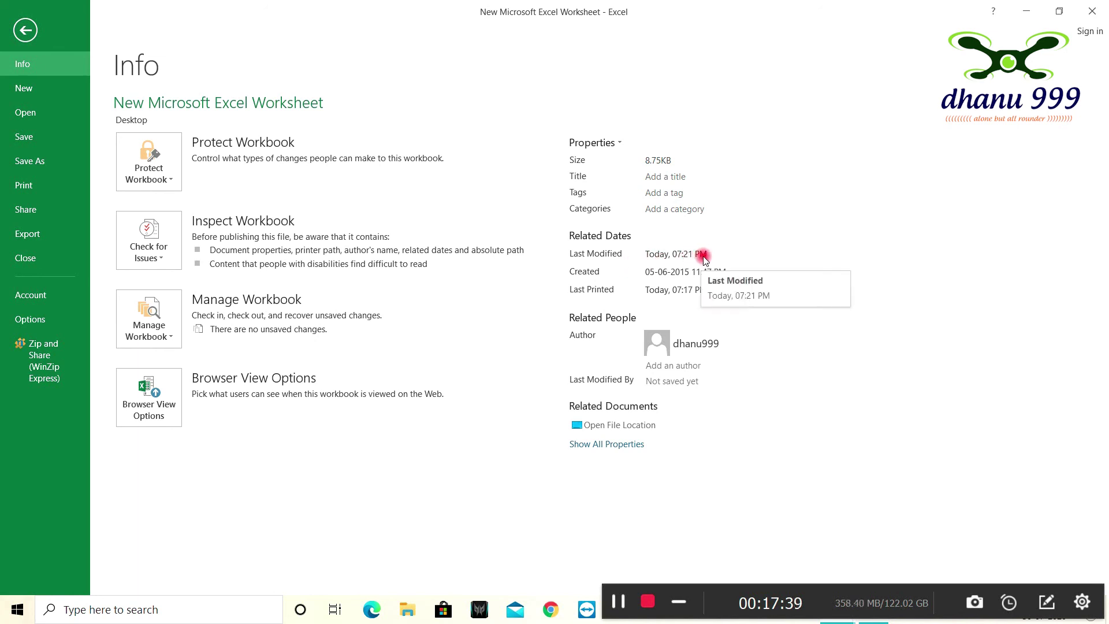
{"action": "mouse_move", "coordinate": [597, 277]}
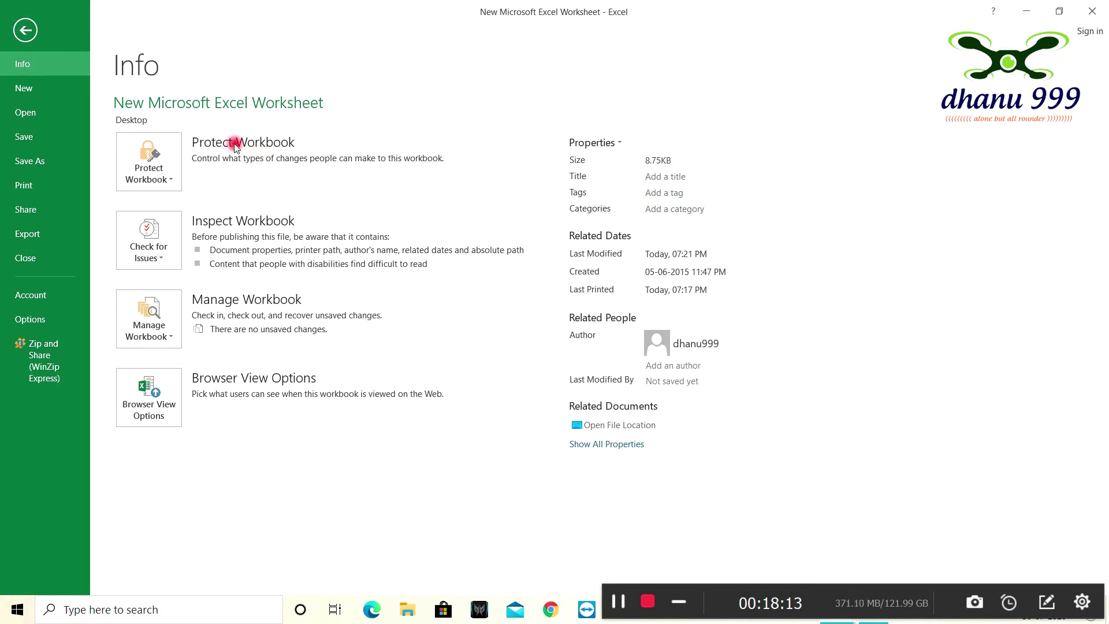
Step: Review the Protect Workbook options from Mark as Final to Add a Digital Signature without applying any
{"action": "left_click", "coordinate": [153, 167]}
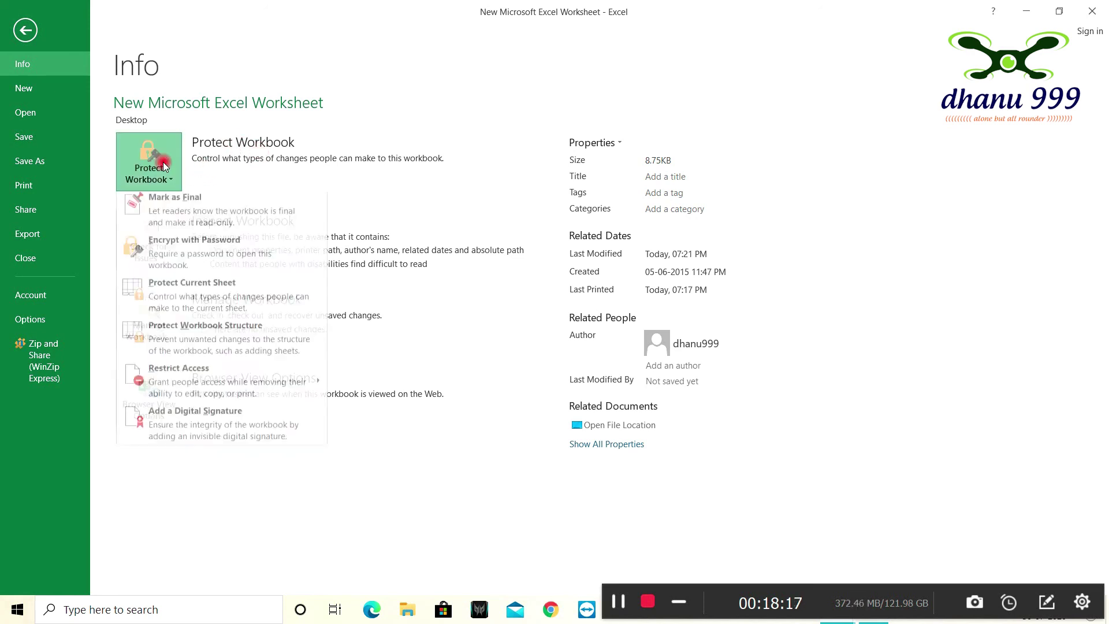
{"action": "left_click", "coordinate": [158, 167]}
{"action": "left_click", "coordinate": [164, 165]}
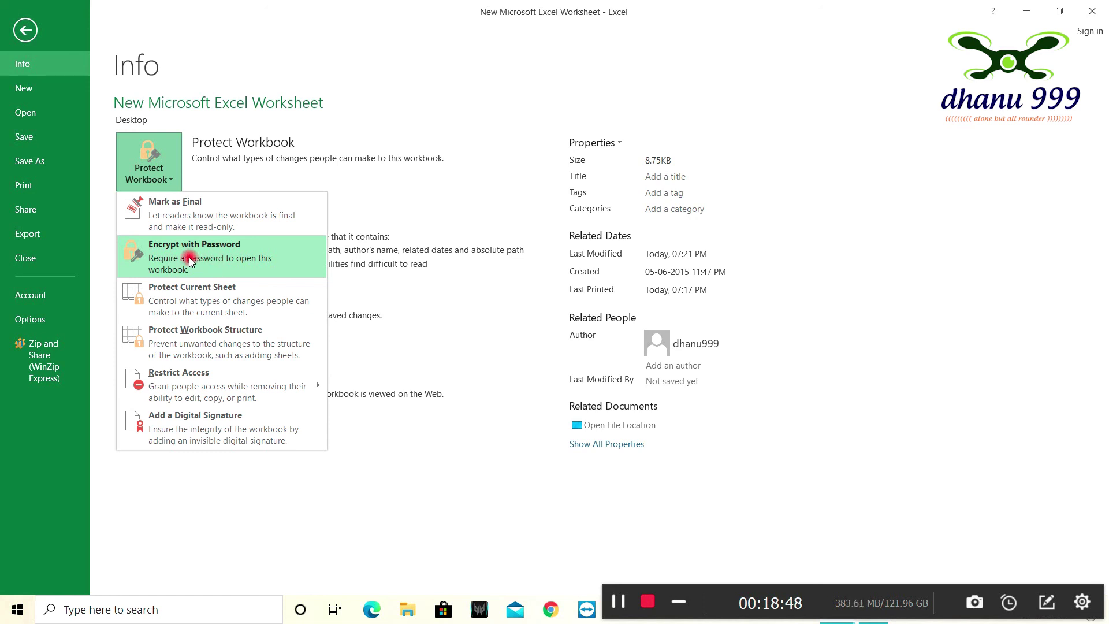
{"action": "mouse_move", "coordinate": [168, 381]}
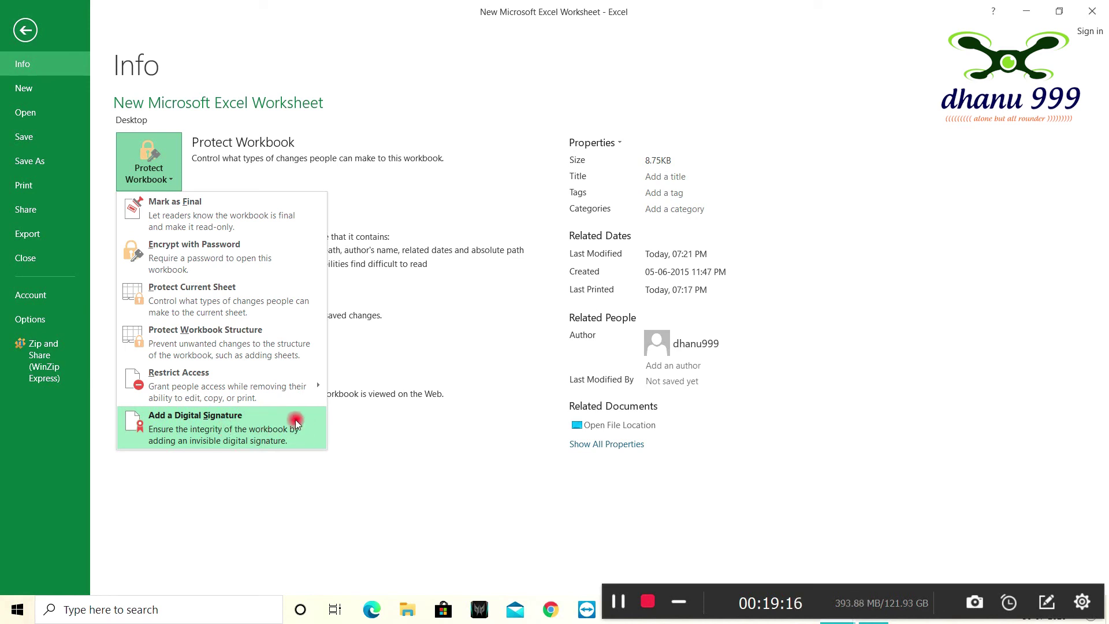
{"action": "left_click", "coordinate": [367, 439]}
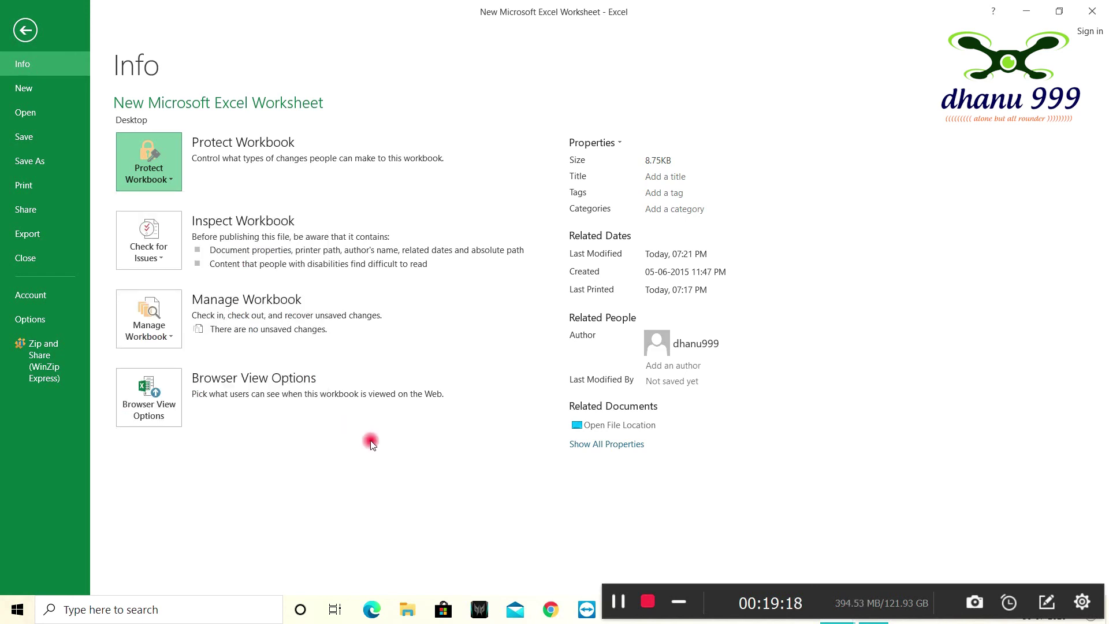